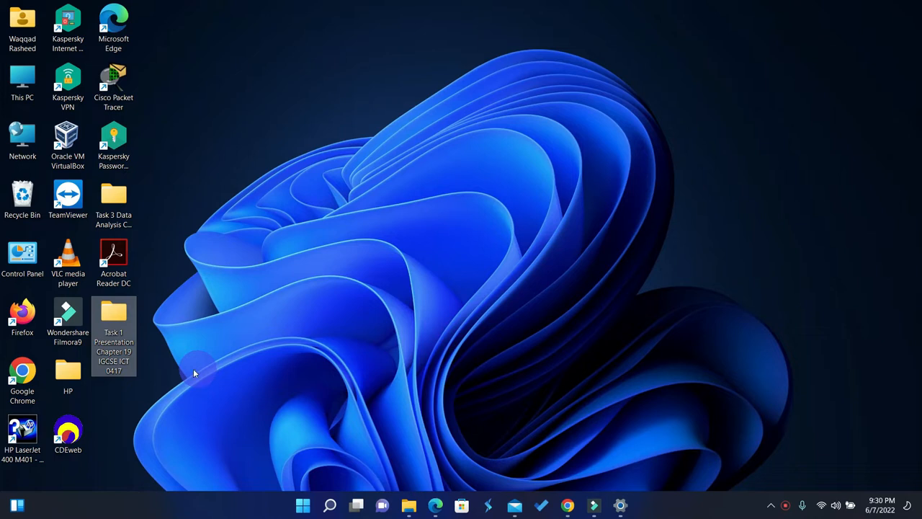
Open the question paper 0417_s19_qp_21 from the Task 1 Presentation folder and go to Task 5 – Presentation.
double_click(108, 327)
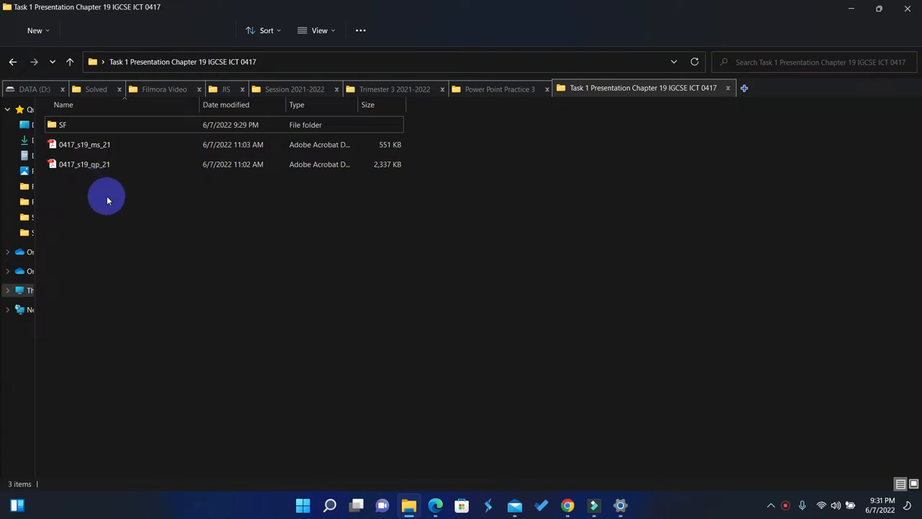
left_click(78, 169)
double_click(78, 169)
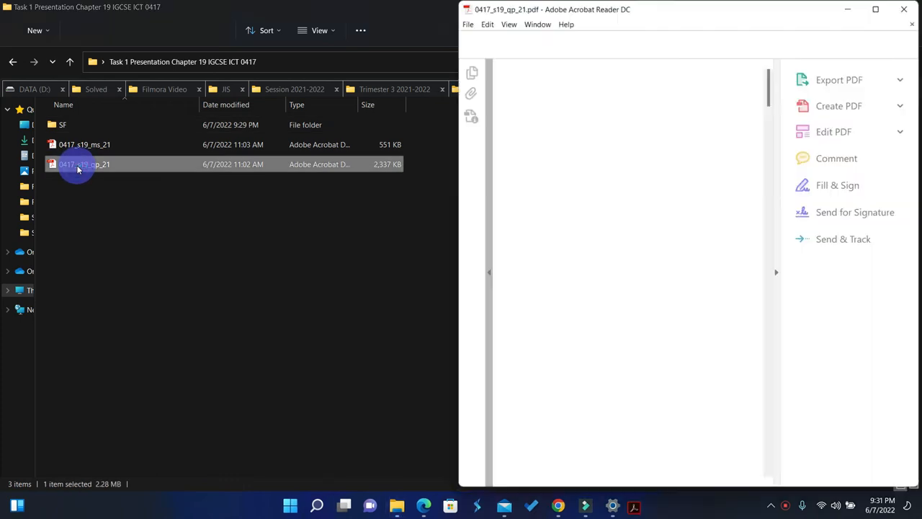
left_click(777, 272)
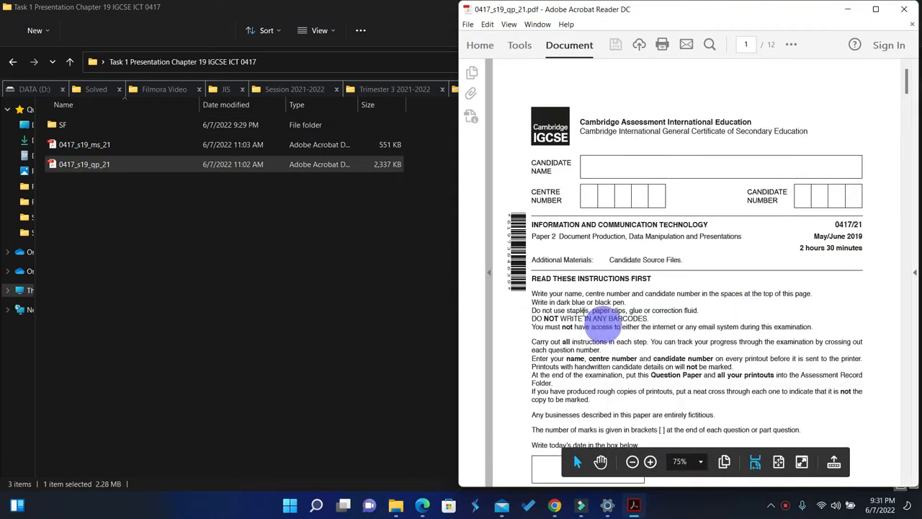
left_click_drag(906, 78, 907, 437)
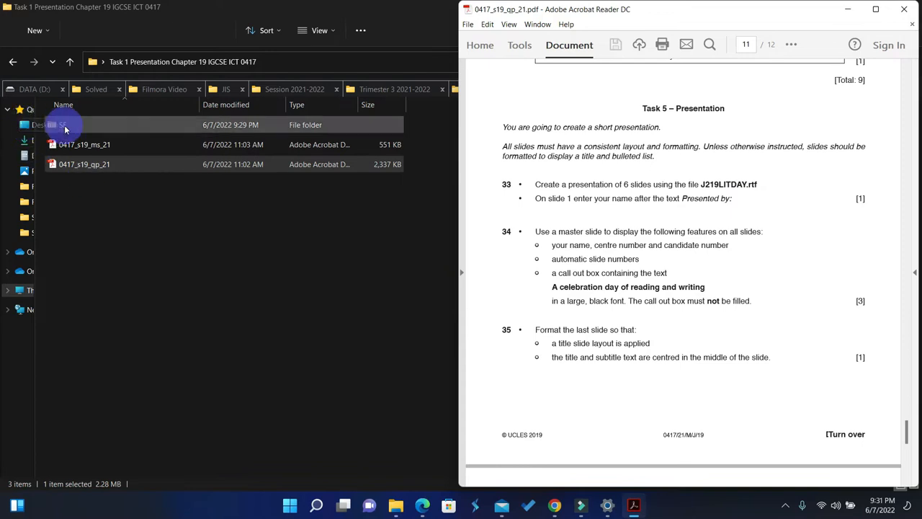
Open the SF source files folder and arrange it side by side with the question paper.
double_click(63, 128)
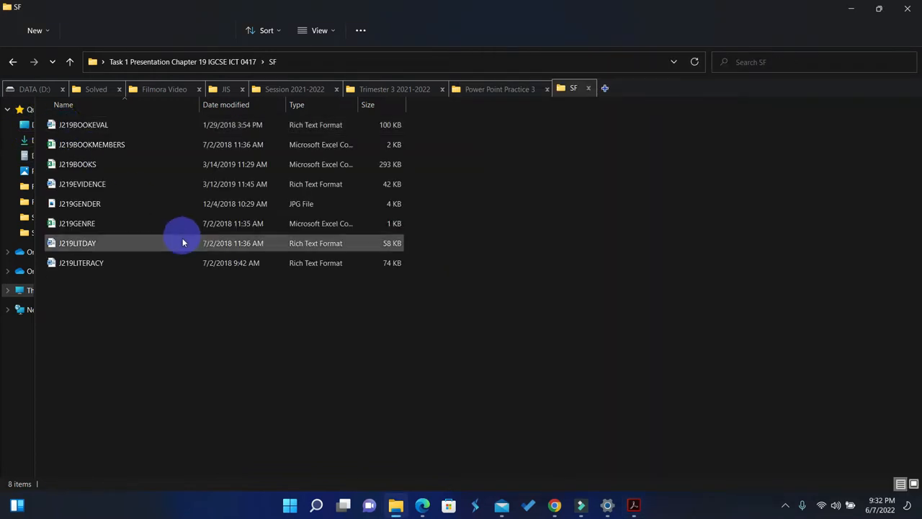
key("super+Left")
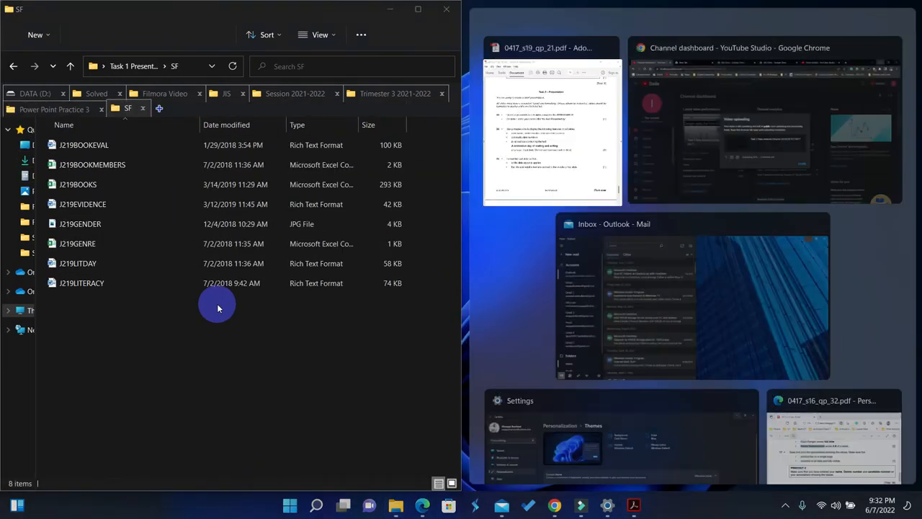
left_click(545, 107)
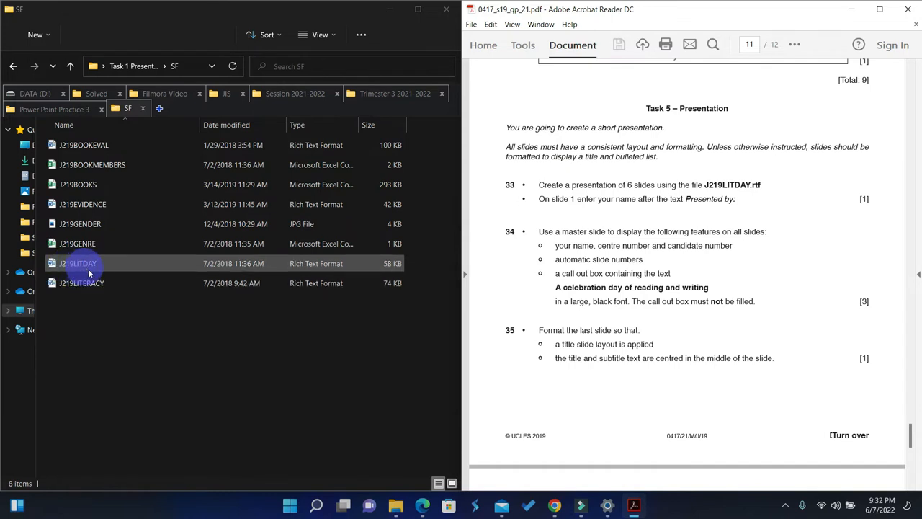
Create a new Microsoft PowerPoint presentation in the SF folder and name it My Presentation.
right_click(162, 349)
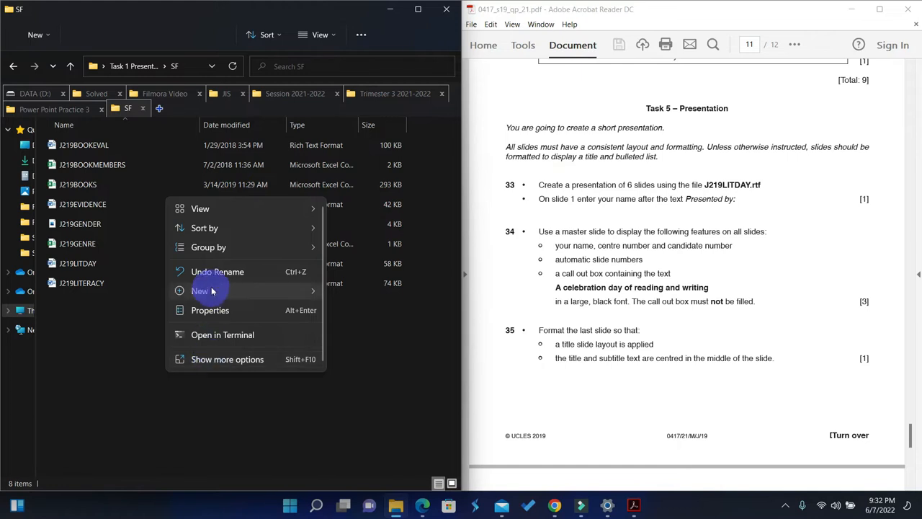
mouse_move(213, 292)
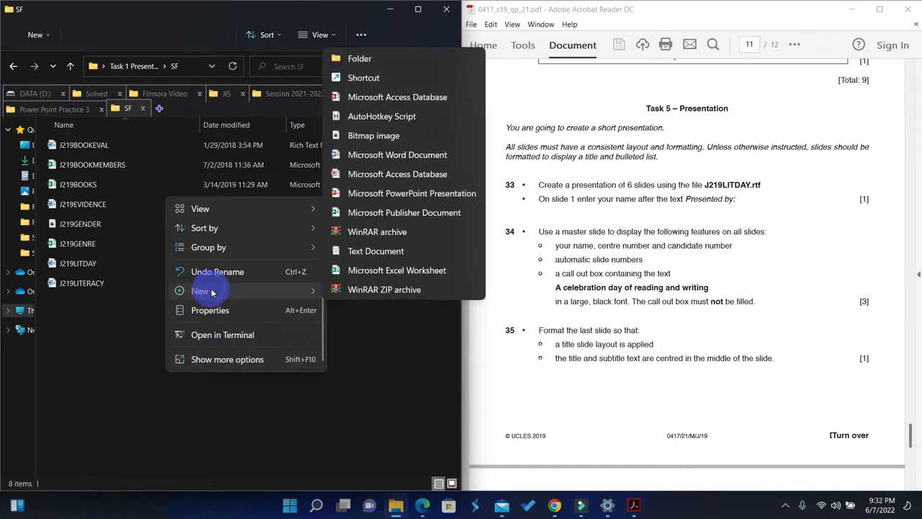
left_click(386, 192)
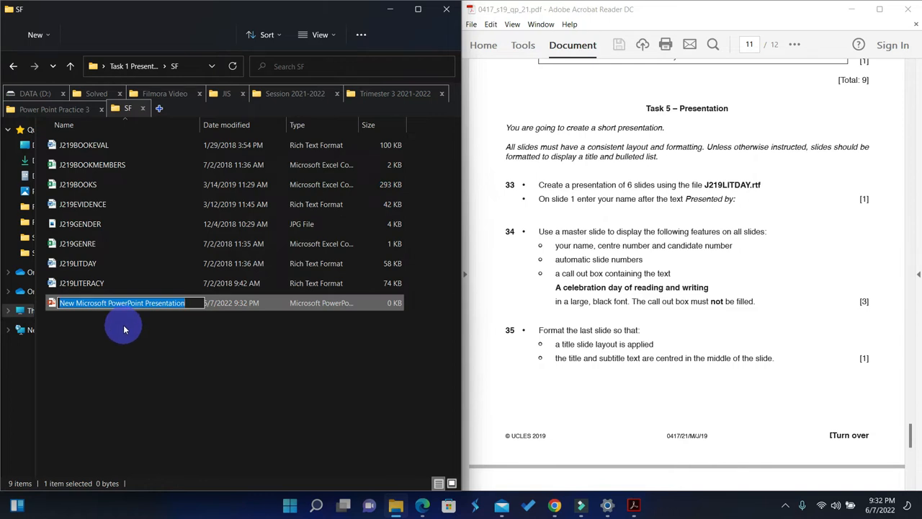
key("BackSpace")
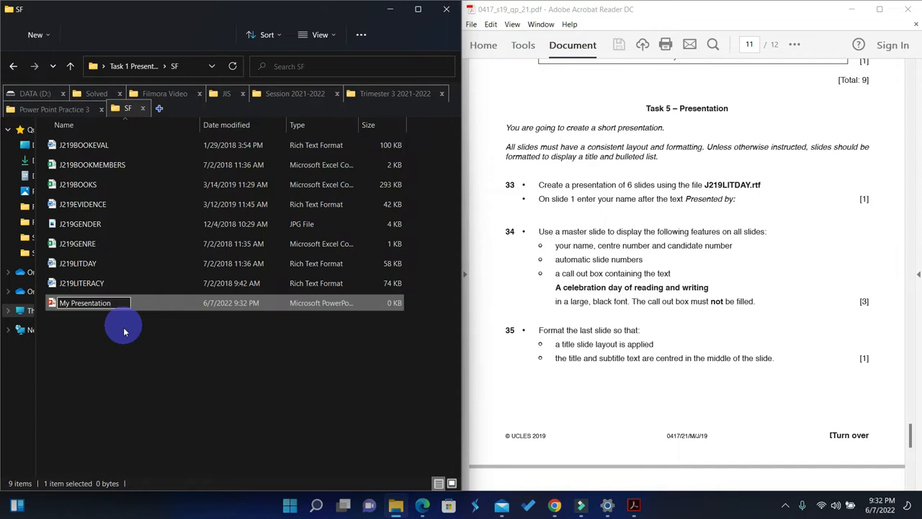
left_click(126, 349)
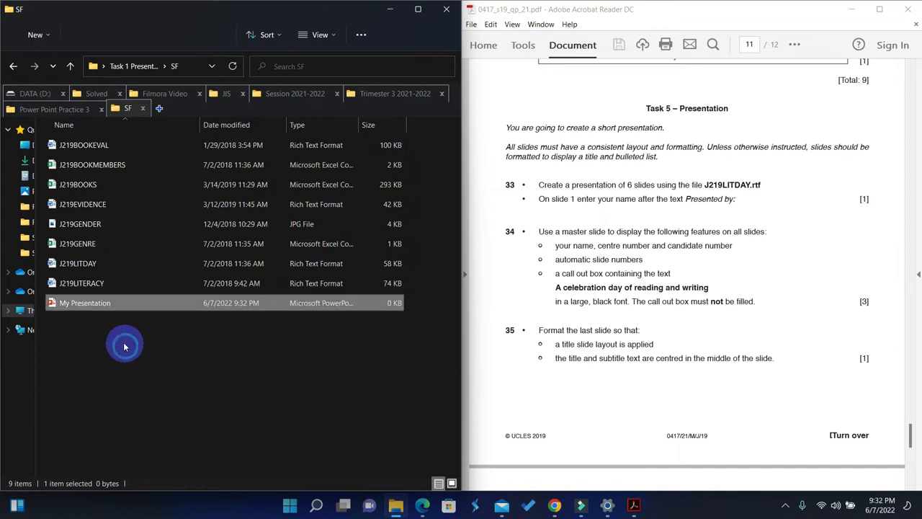
Open the My Presentation file in PowerPoint and maximize its window.
left_click(92, 310)
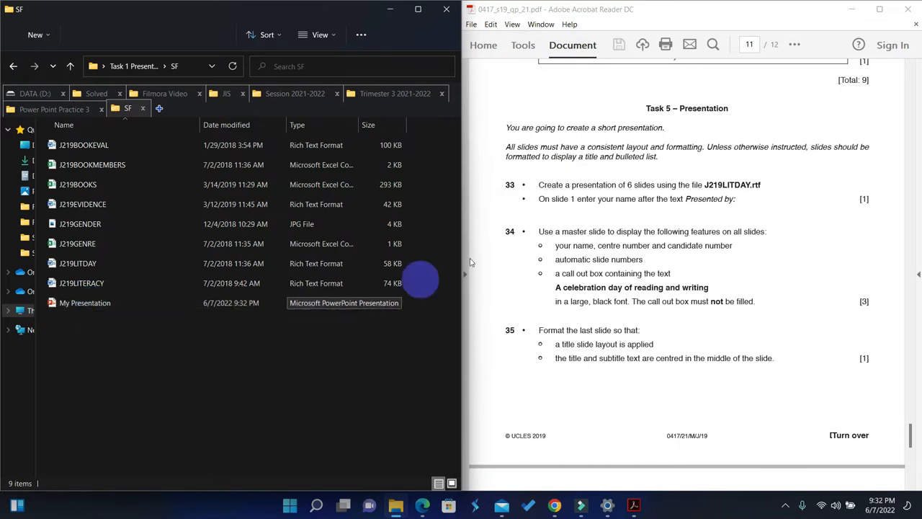
left_click(601, 199)
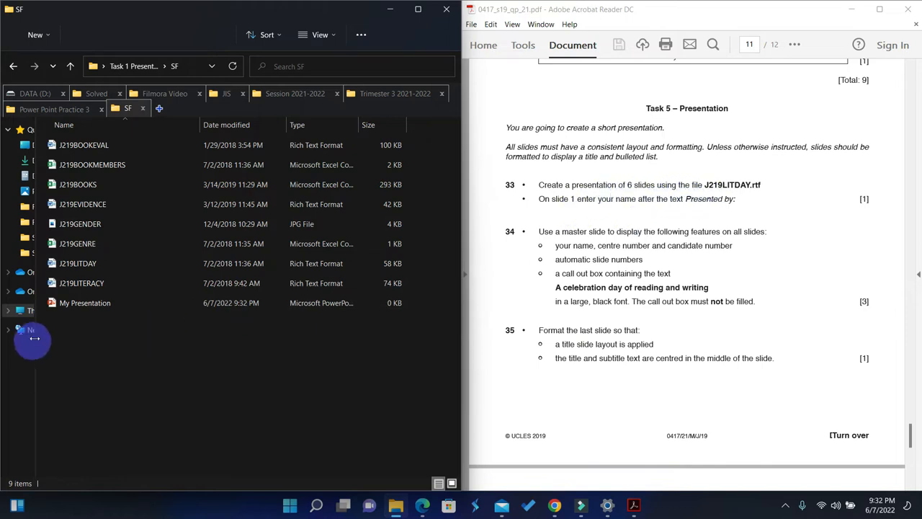
left_click(75, 307)
double_click(75, 307)
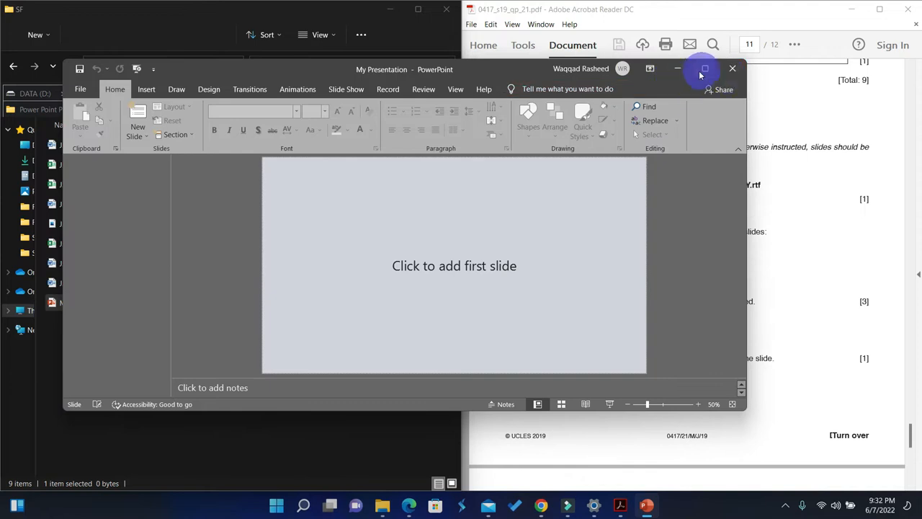
left_click(704, 69)
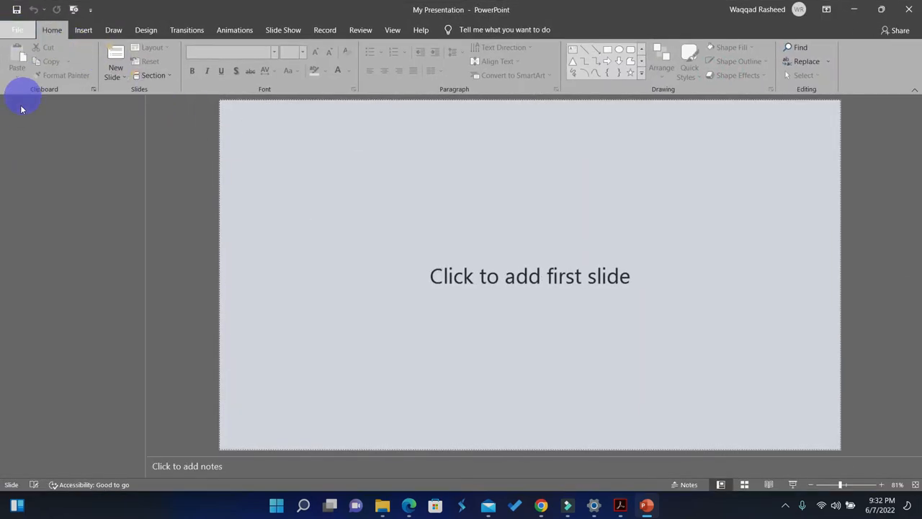
Open the rich text file J219LITDAY from the SF folder as a presentation, with the file filter set to All Files.
left_click(16, 30)
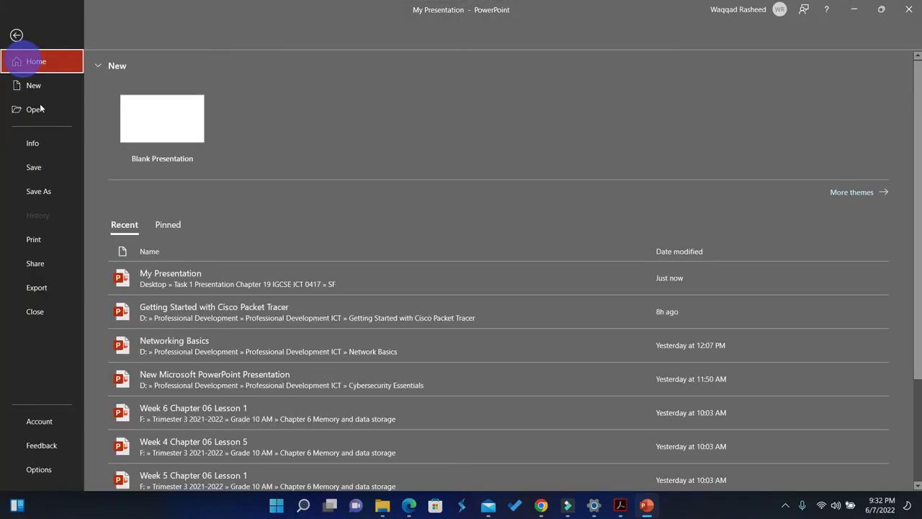
left_click(36, 111)
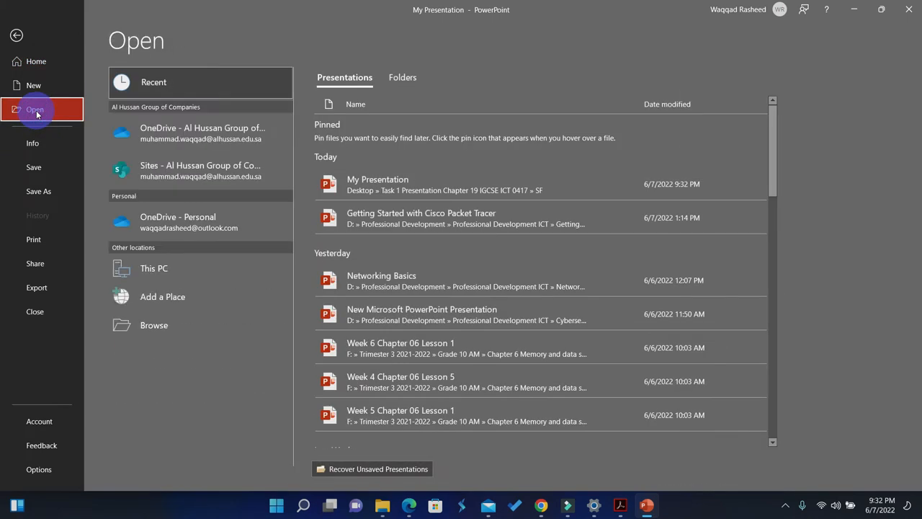
left_click(161, 327)
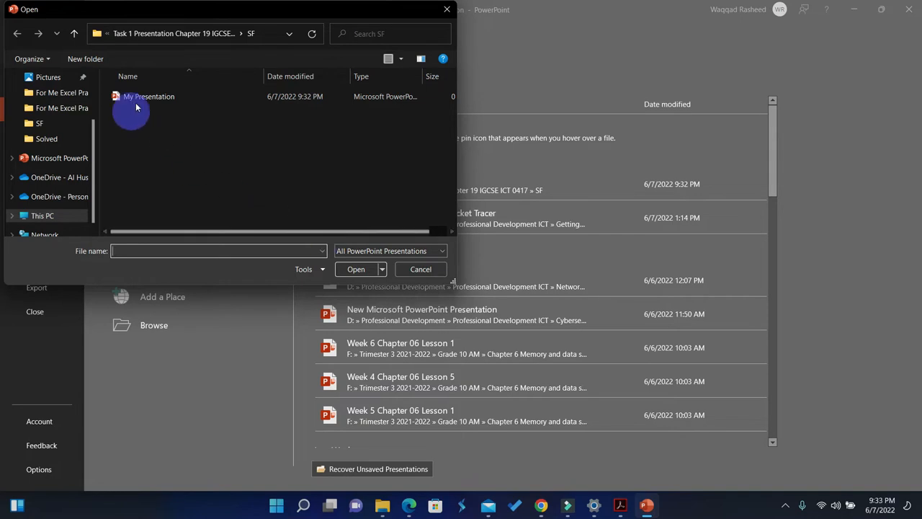
left_click(438, 251)
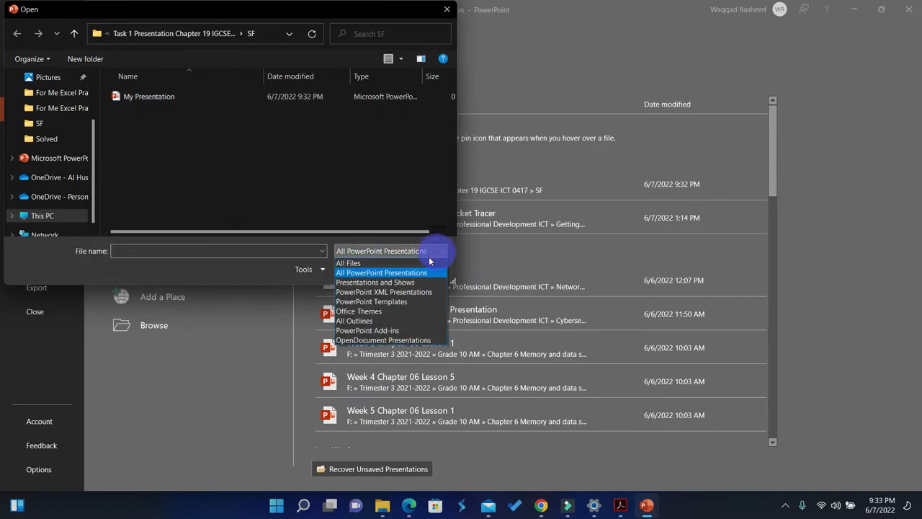
left_click(358, 268)
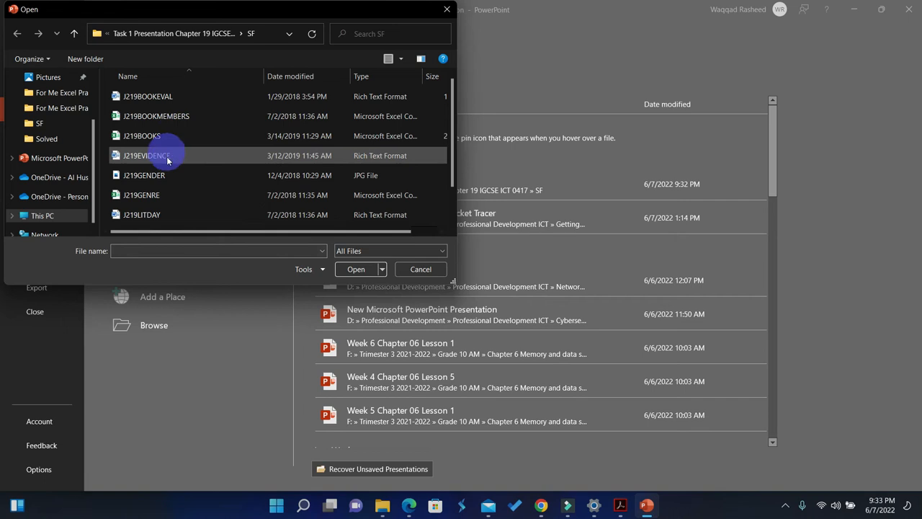
scroll(167, 163, "down", 1)
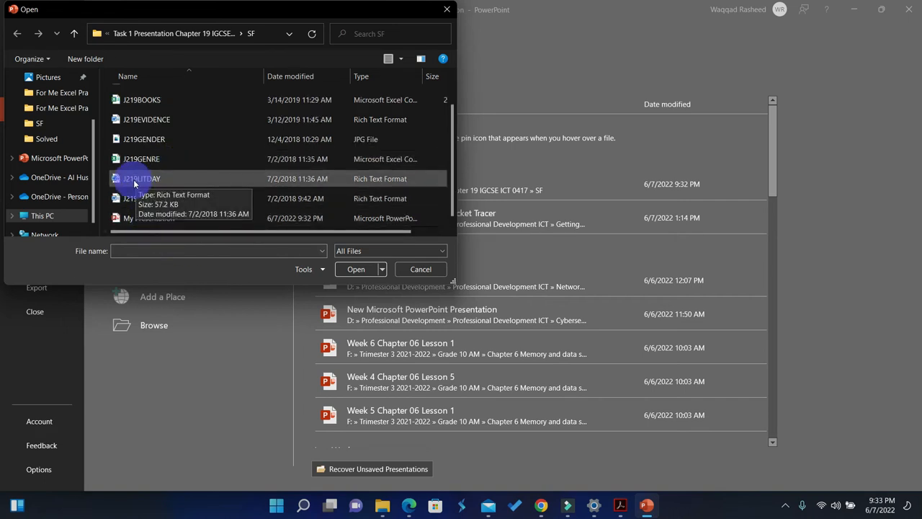
left_click(142, 183)
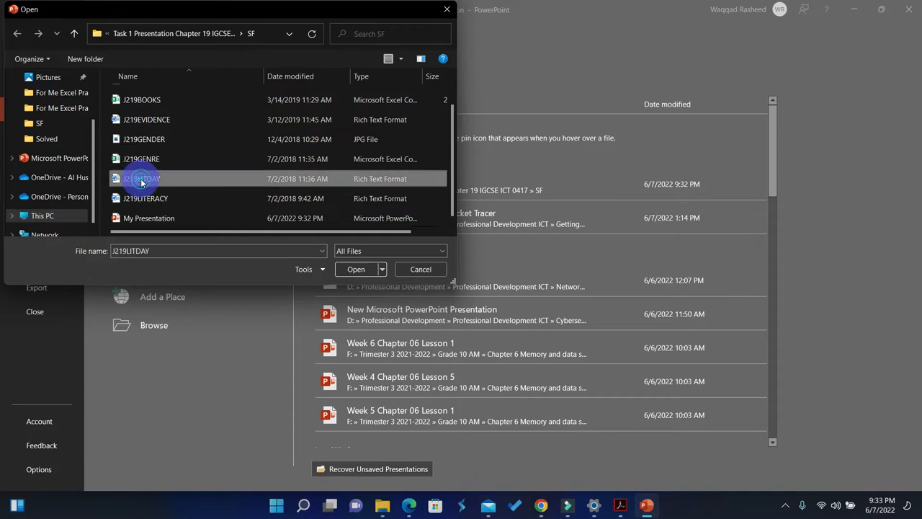
left_click(357, 268)
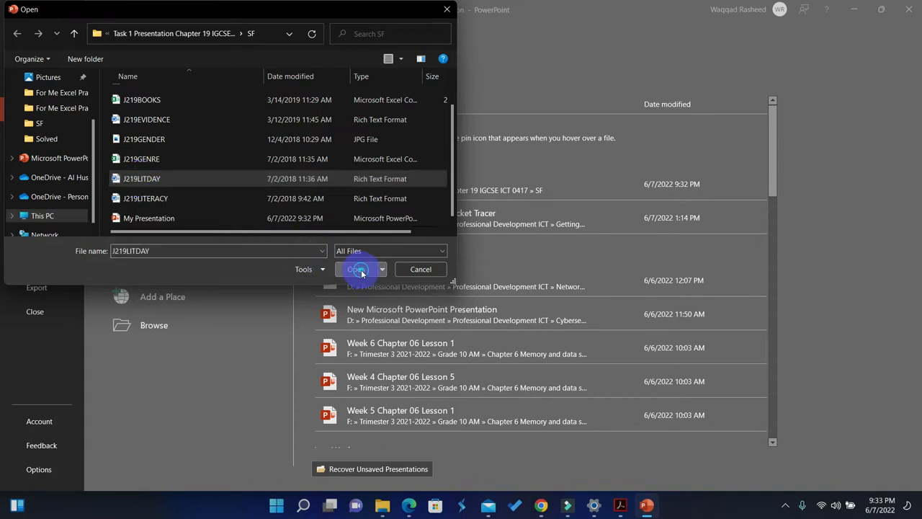
scroll(274, 223, "down", 2)
scroll(275, 219, "down", 3)
scroll(276, 226, "up", 5)
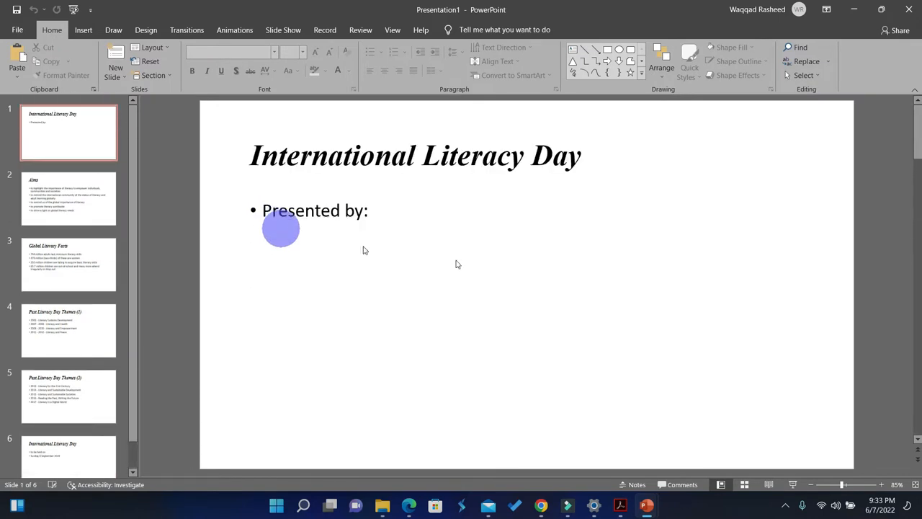
Place the presentation imported from J219LITDAY side by side with the question paper.
left_click(649, 506)
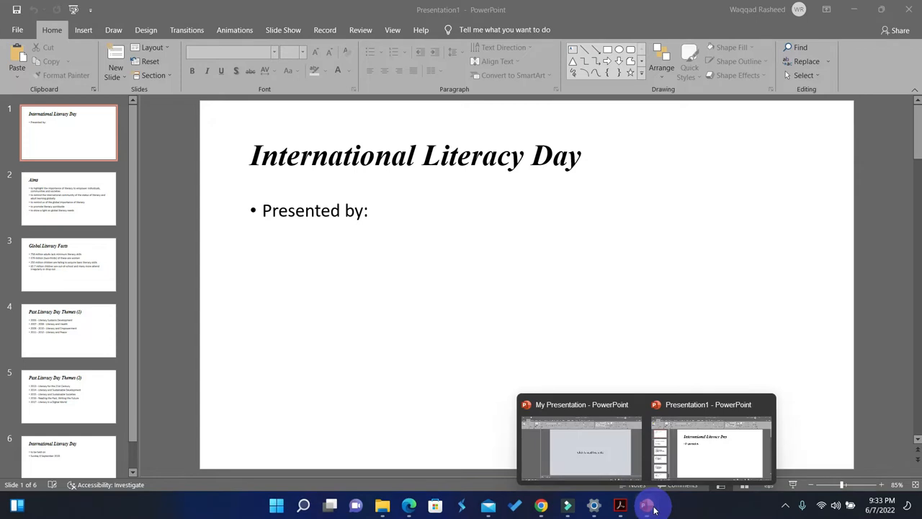
left_click(692, 454)
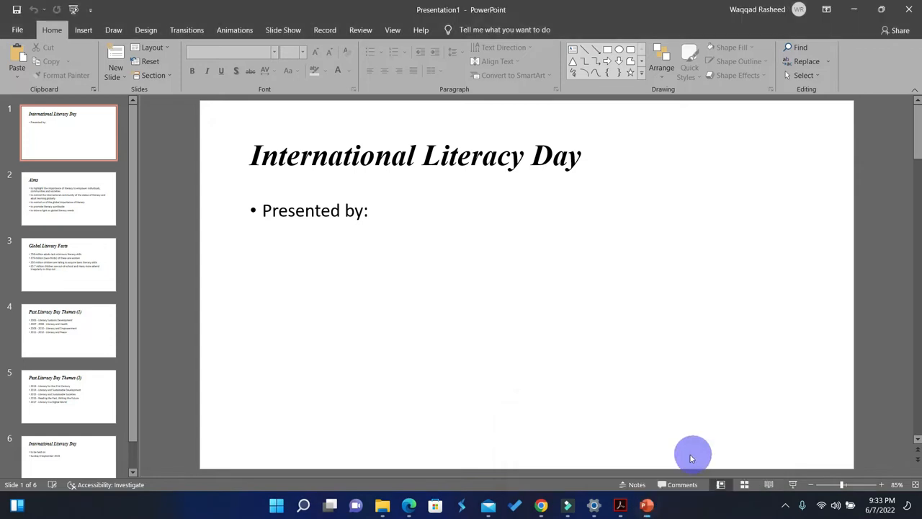
key("super+Right")
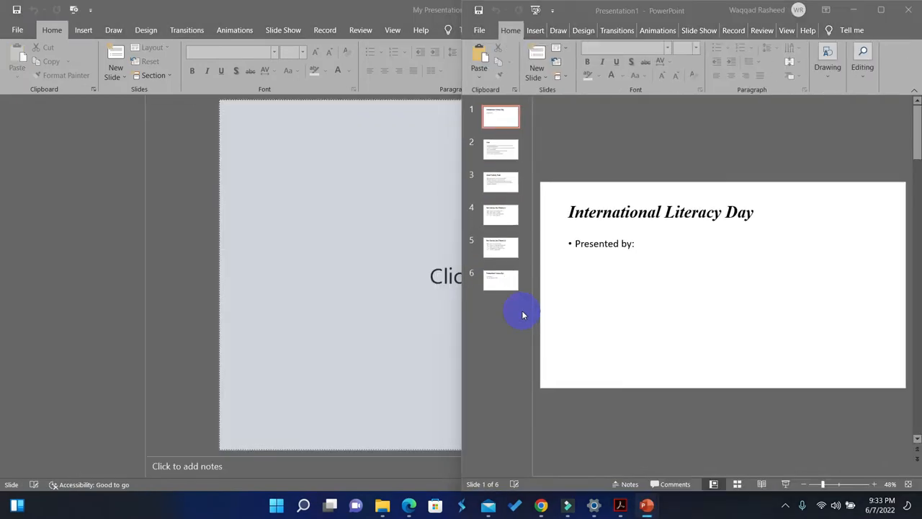
left_click(366, 159)
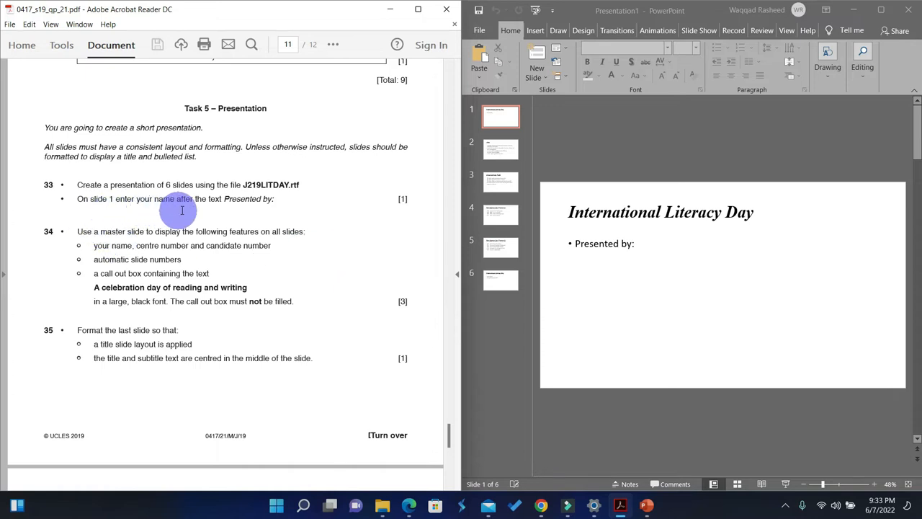
Enter the presenter's name after "Presented by:" on slide 1, with the presentation window maximized.
left_click(637, 246)
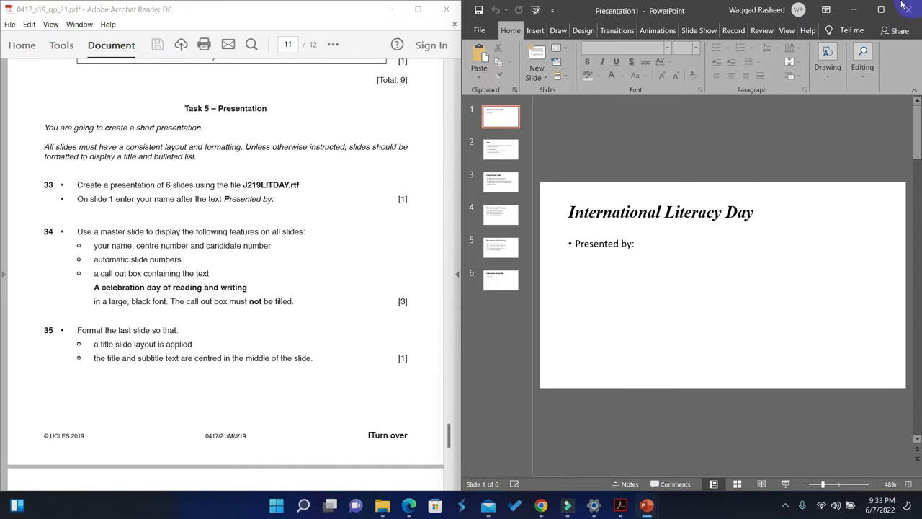
left_click(881, 9)
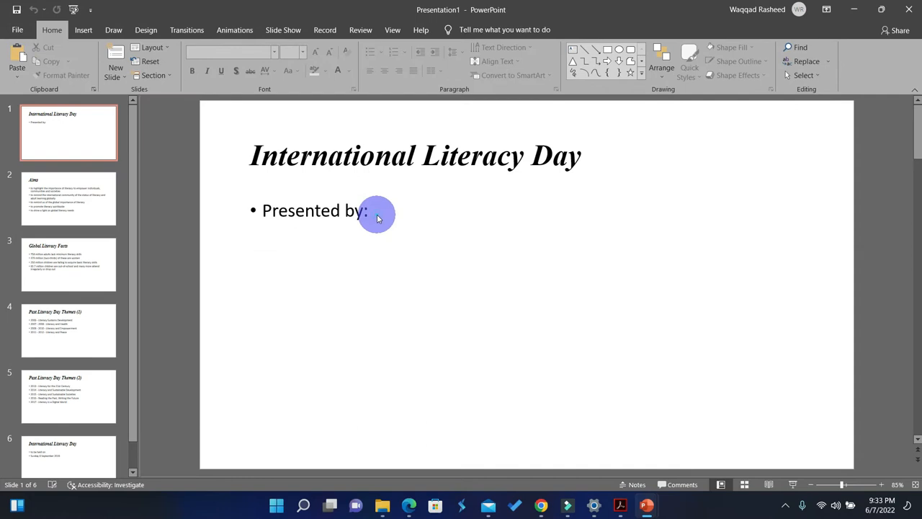
left_click(366, 209)
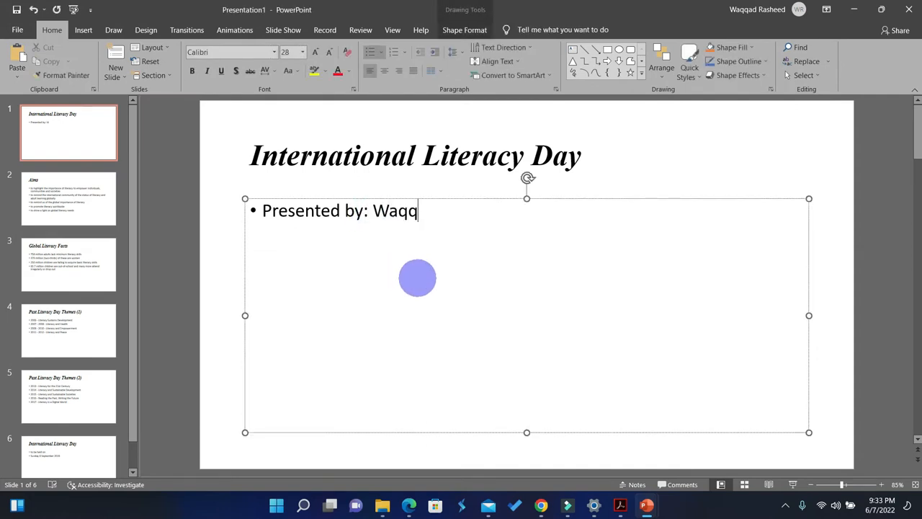
Place the presentation beside the question paper again and examine the master slide requirements in question 34.
key("super+Right")
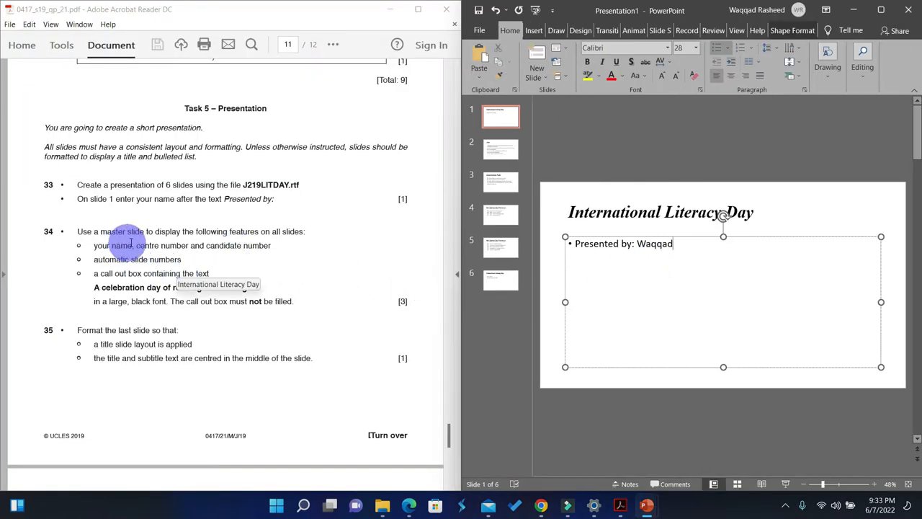
scroll(148, 243, "down", 1)
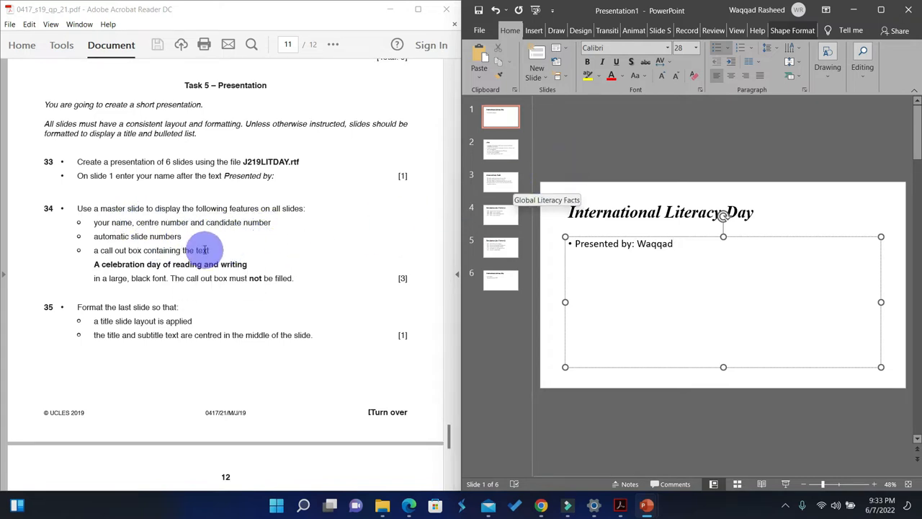
left_click(769, 228)
left_click(745, 283)
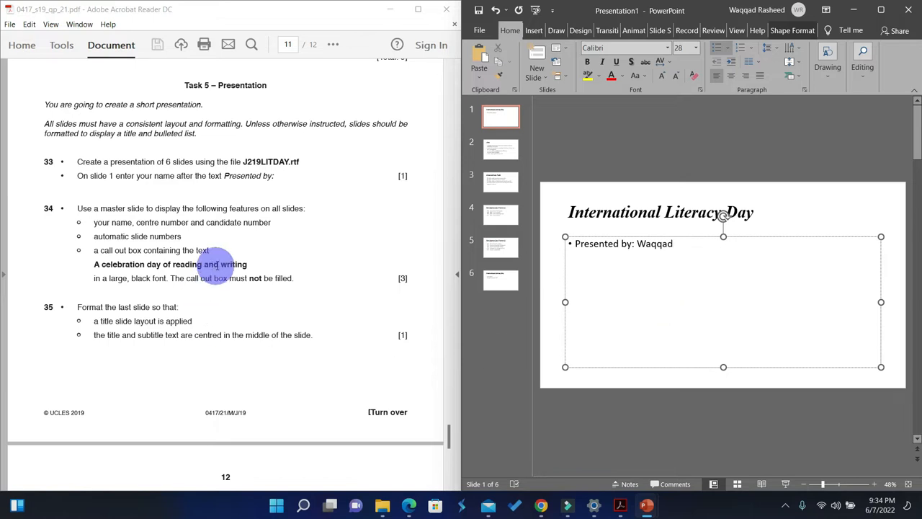
Maximize the presentation window, switch to Slide Master view and select the topmost parent master slide.
left_click(881, 10)
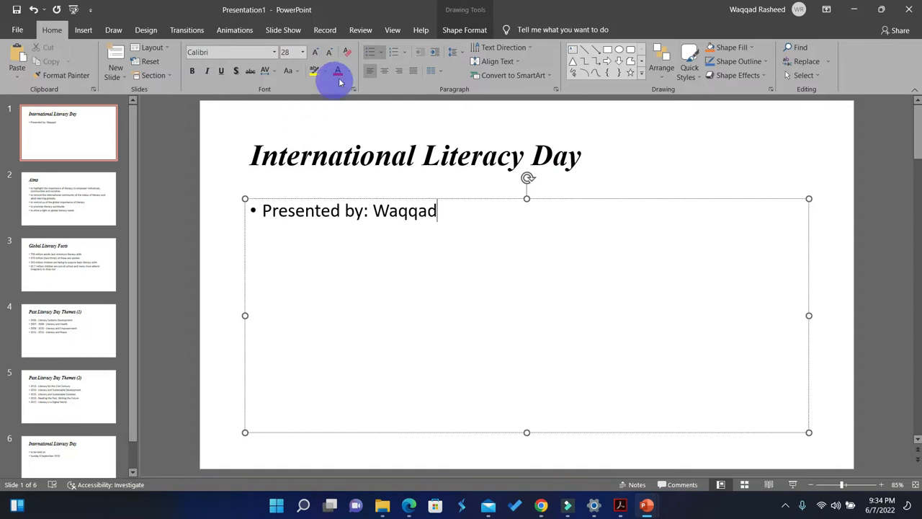
left_click(392, 31)
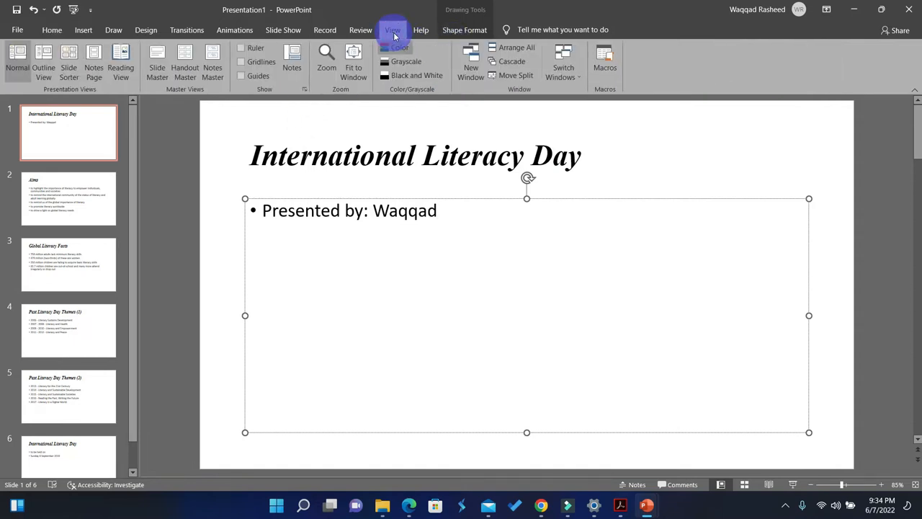
left_click(157, 68)
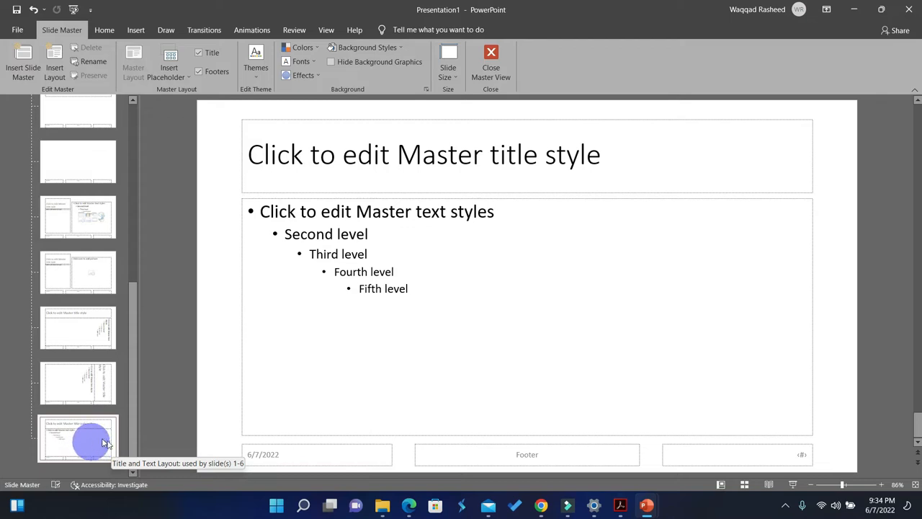
left_click_drag(133, 371, 136, 150)
left_click(93, 148)
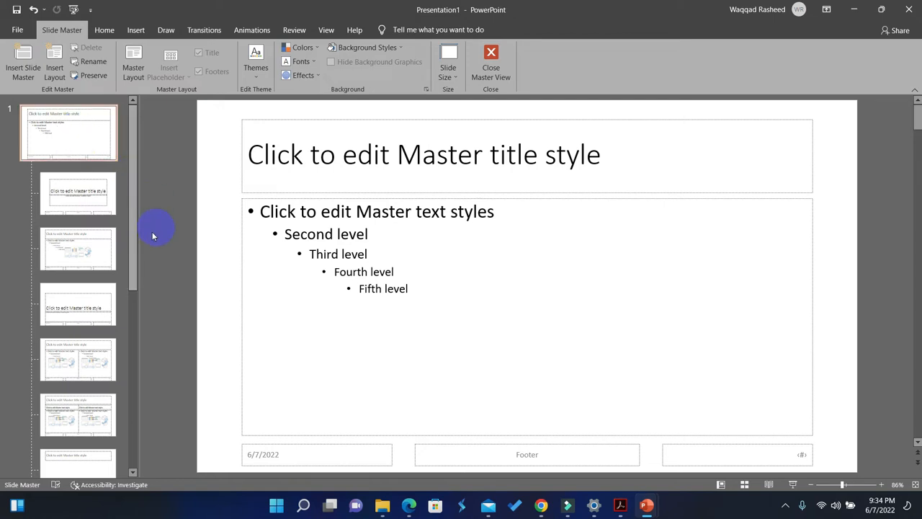
Check question 34 beside the presentation, place the cursor in the master slide's footer placeholder and maximize the presentation window.
key("super+Right")
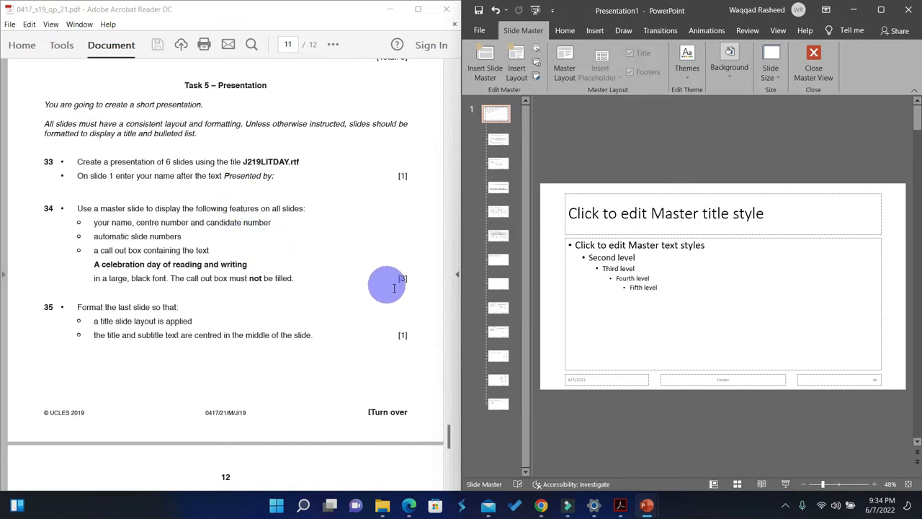
left_click(695, 378)
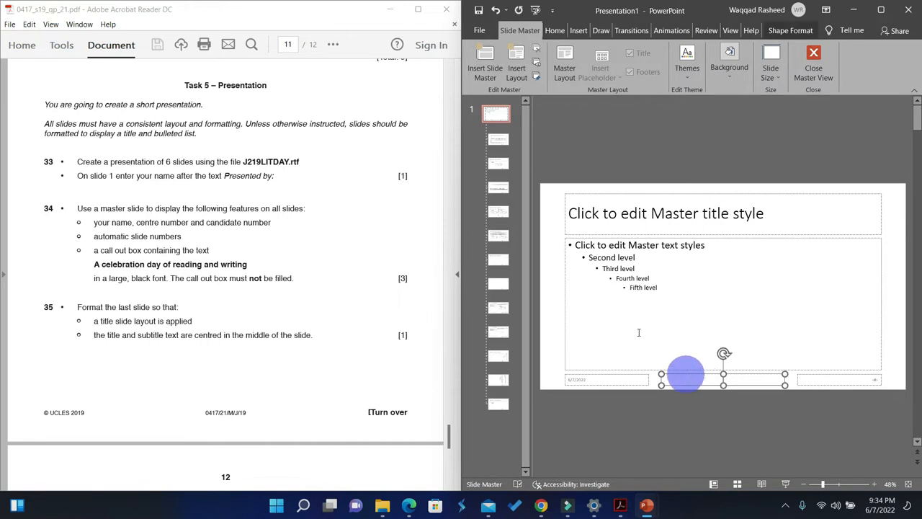
left_click(578, 31)
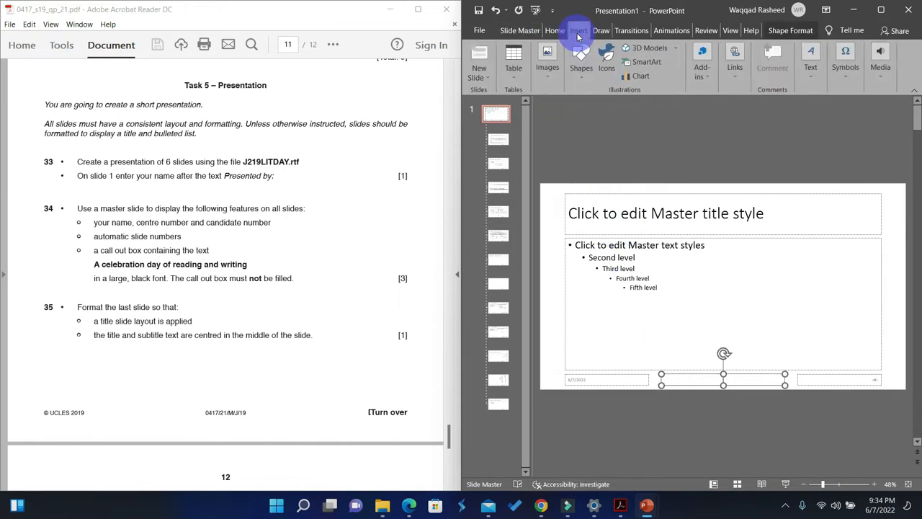
left_click(883, 9)
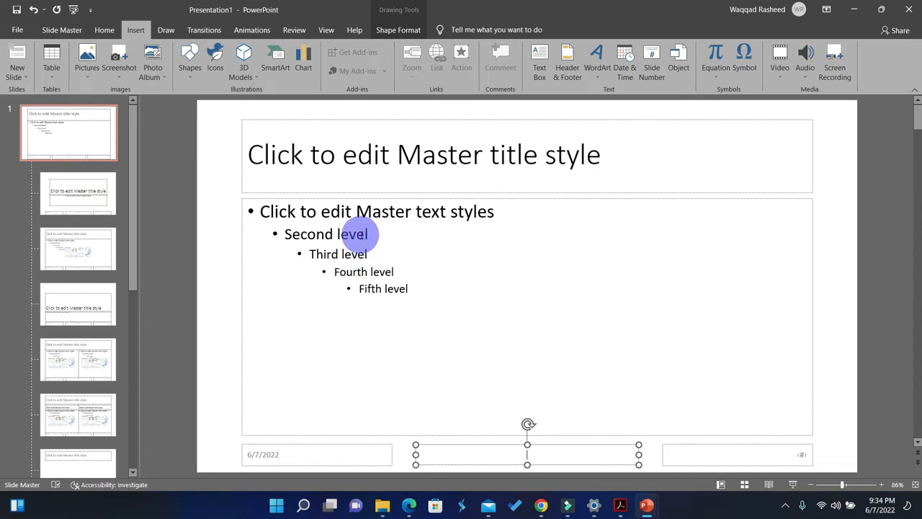
left_click(568, 69)
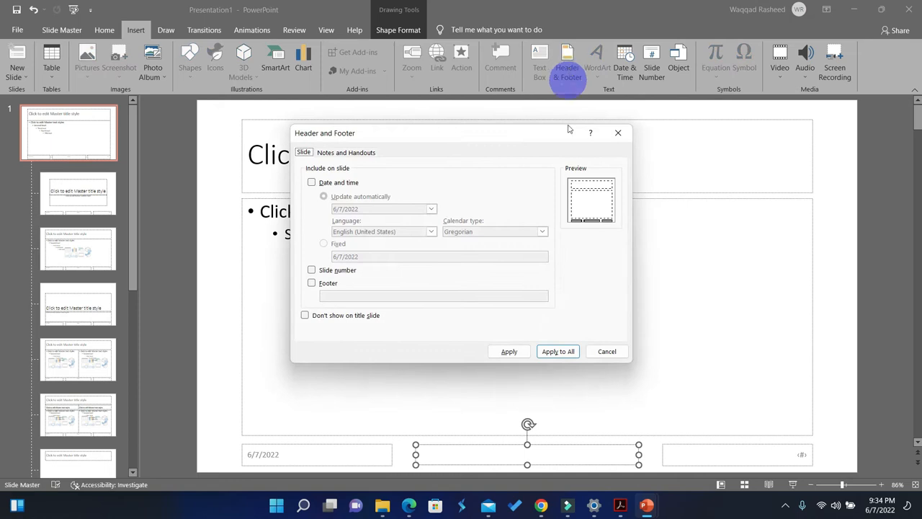
left_click(314, 284)
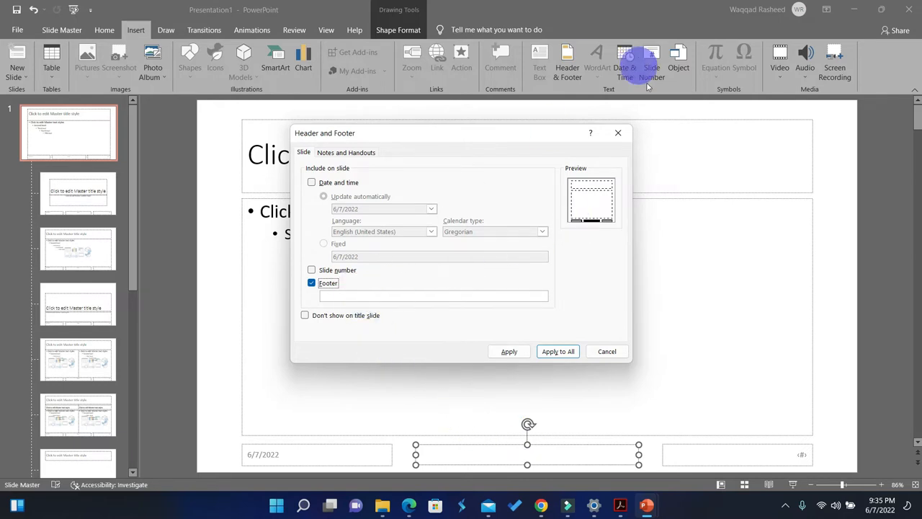
left_click(617, 133)
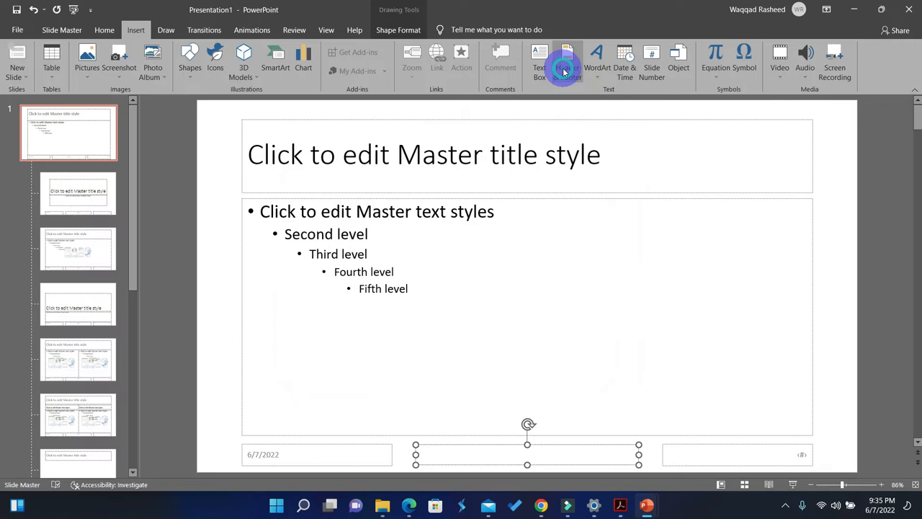
left_click(564, 70)
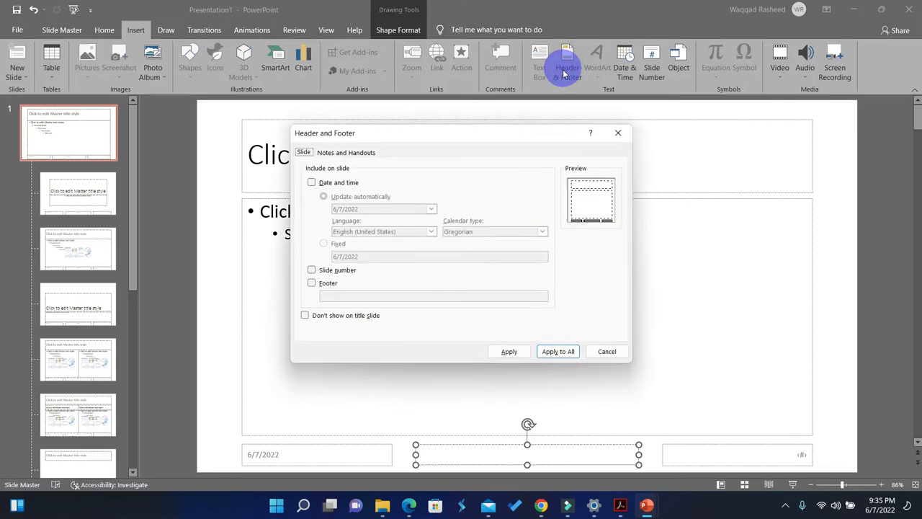
left_click(322, 283)
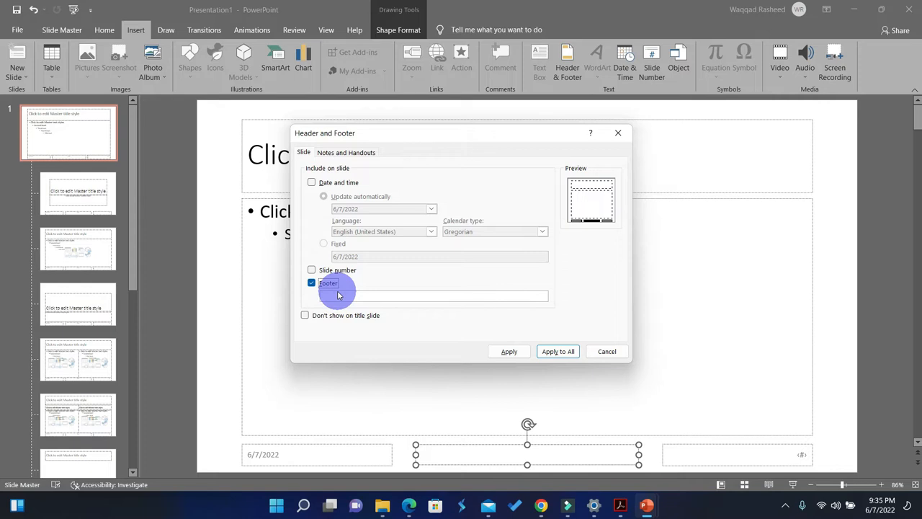
key("Escape")
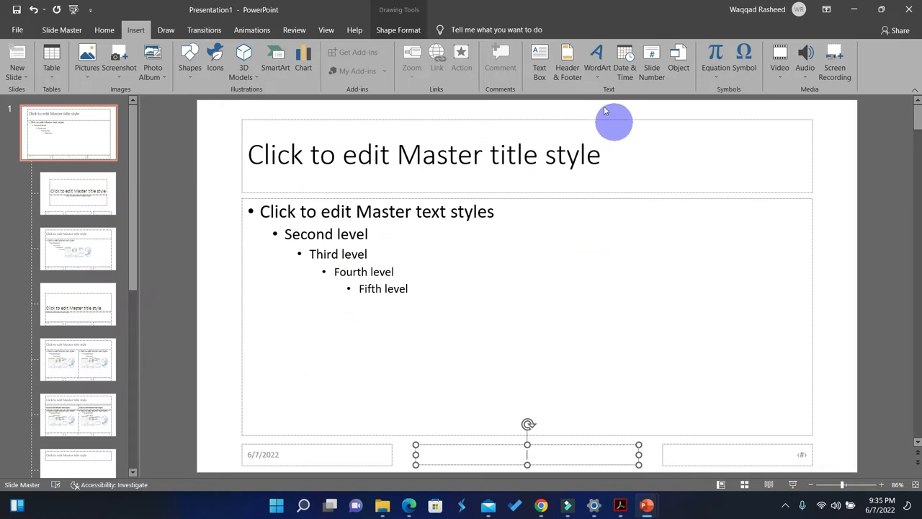
Turn on the footer, enter the candidate's name, centre number and candidate number as its text, and apply it to all slides.
left_click(567, 66)
left_click(328, 297)
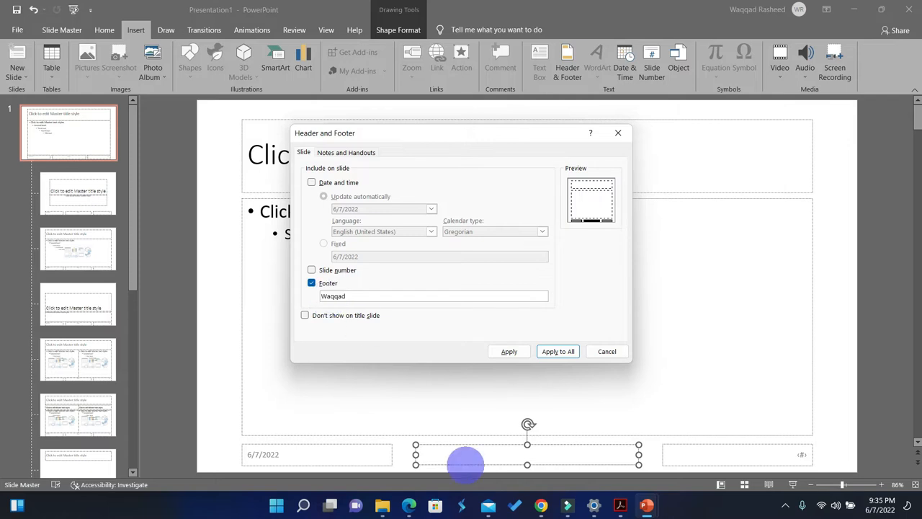
left_click(620, 506)
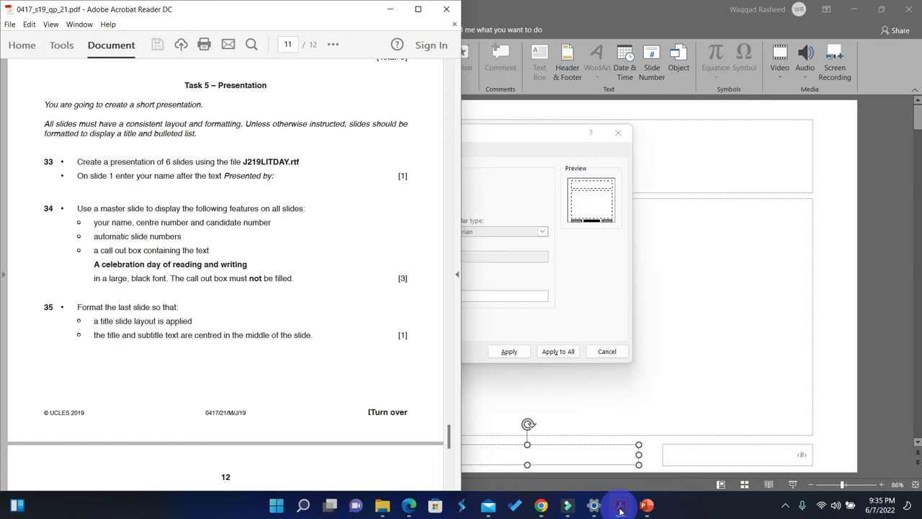
left_click(620, 506)
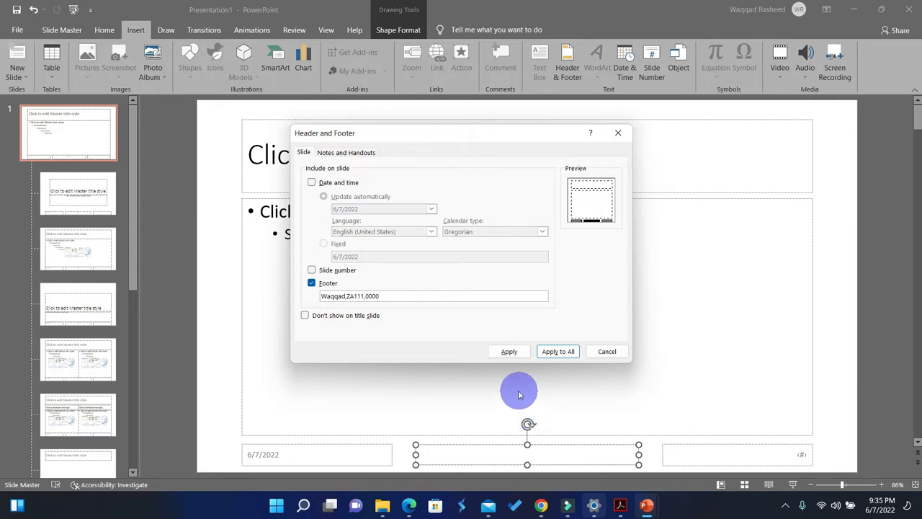
left_click(557, 354)
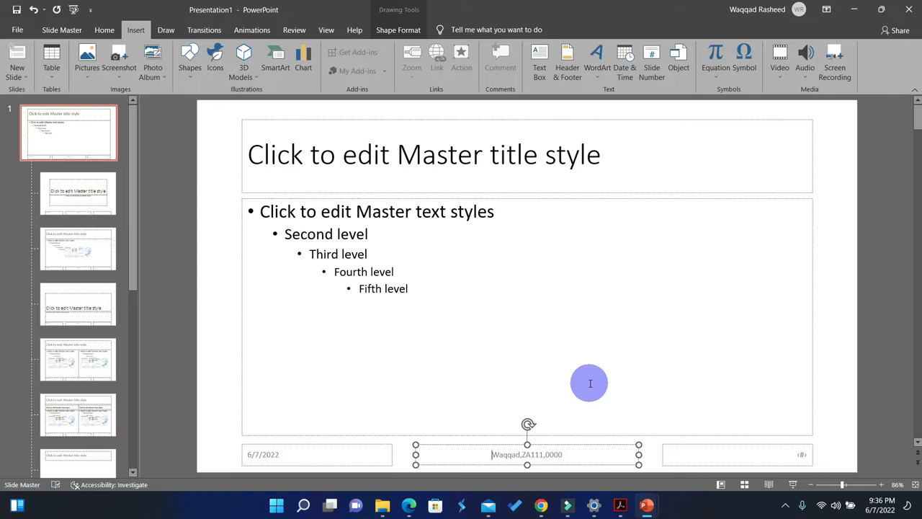
Check the next master slide requirement in question 34 and turn on automatic slide numbers for all slides.
key("super+Right")
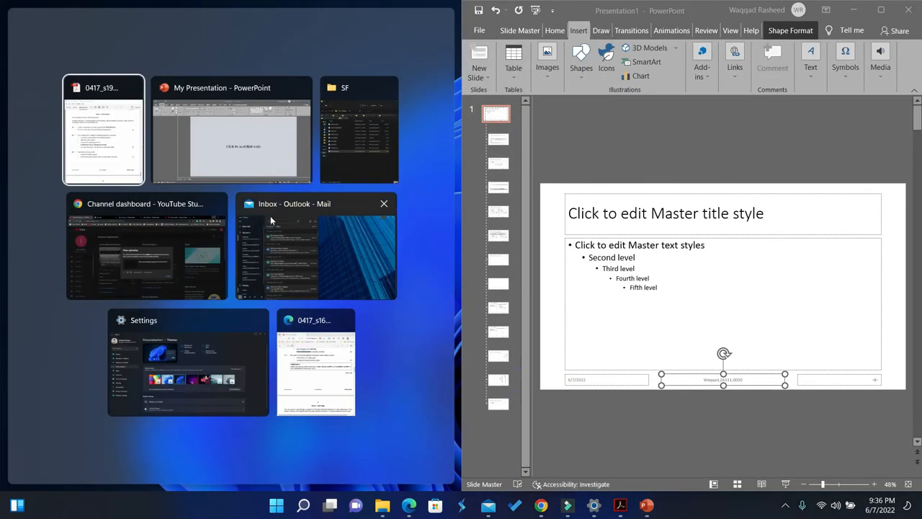
left_click(116, 126)
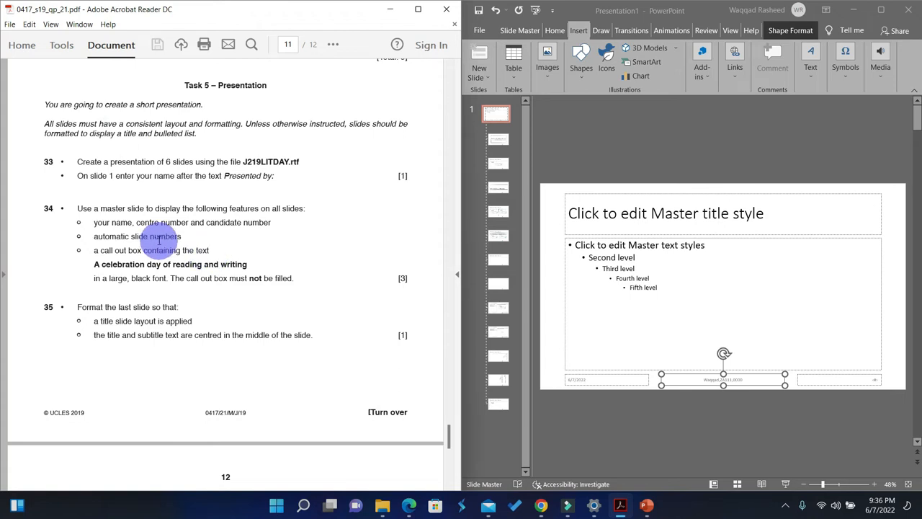
left_click(884, 9)
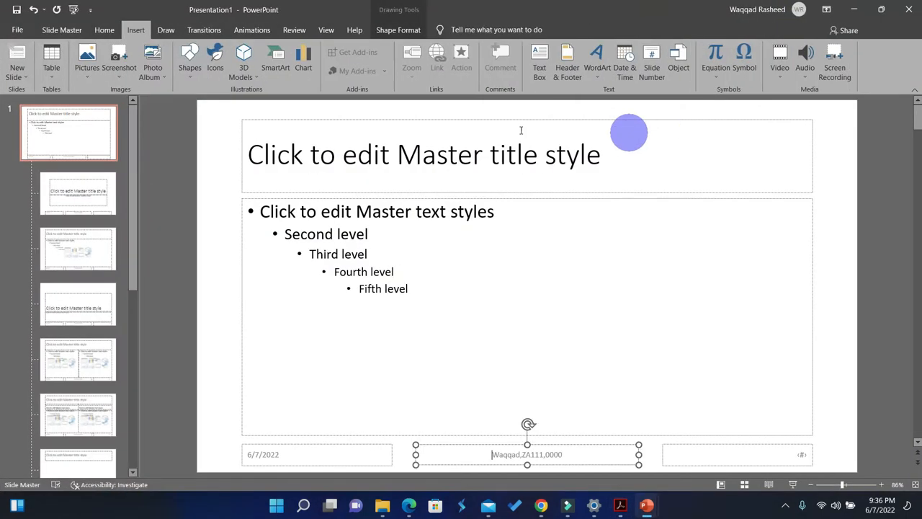
left_click(568, 68)
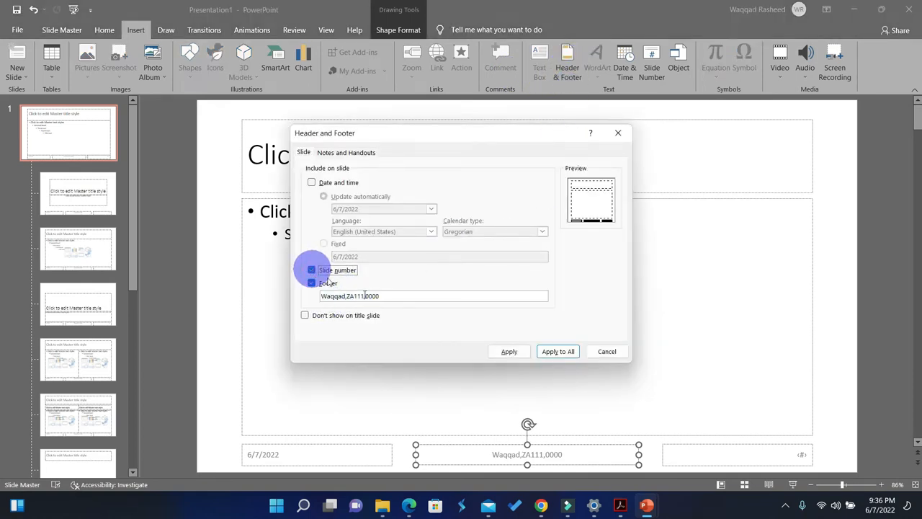
left_click(556, 351)
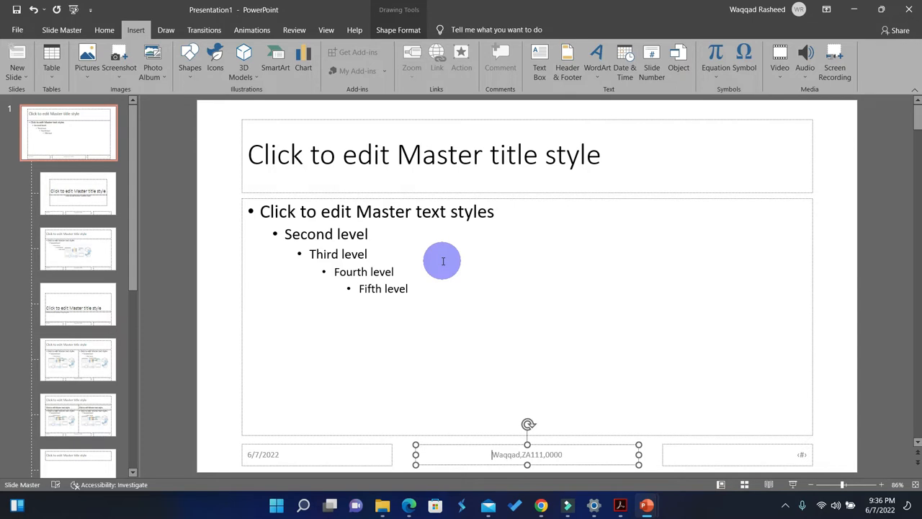
Draw an oval speech bubble callout about 2.38" high and 2.63" wide in the master slide's upper-right corner.
key("super+Right")
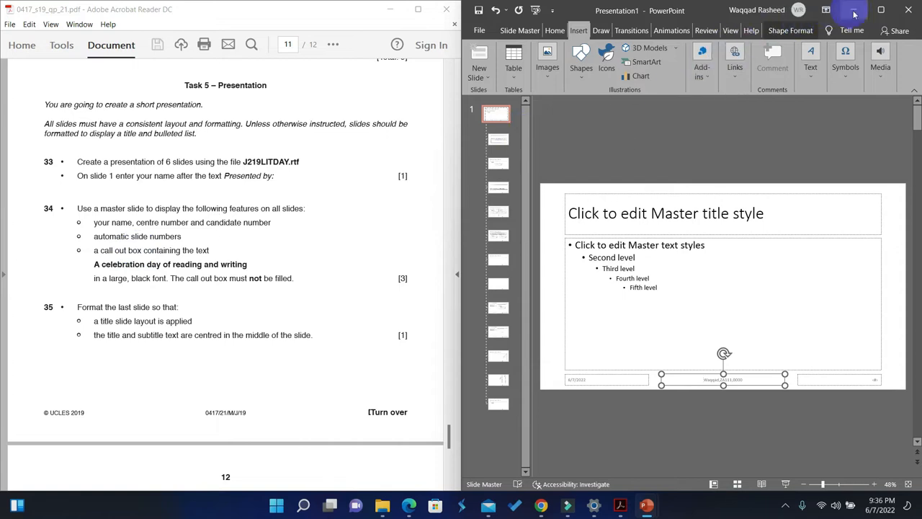
left_click(881, 9)
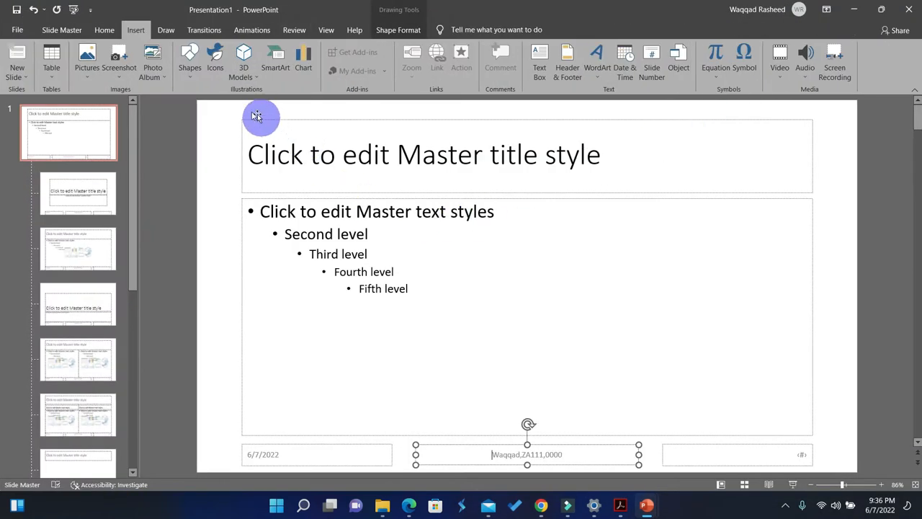
left_click(192, 72)
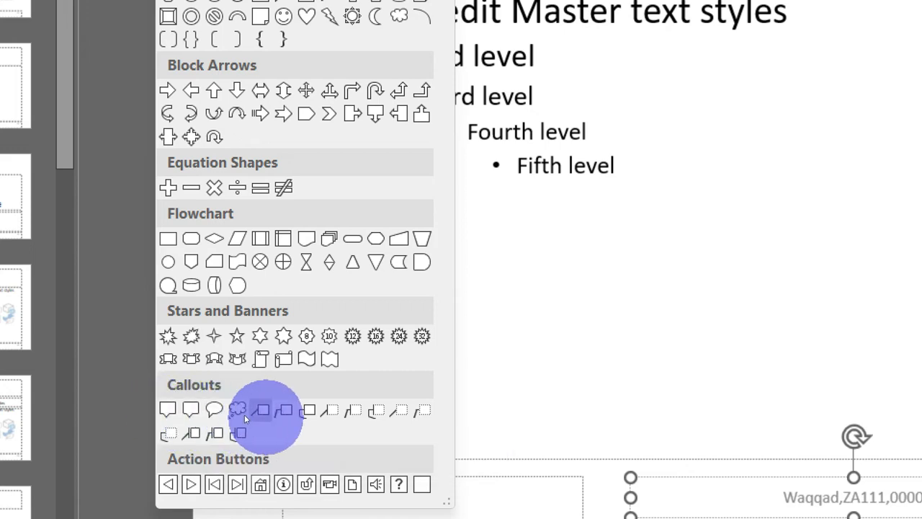
left_click(207, 411)
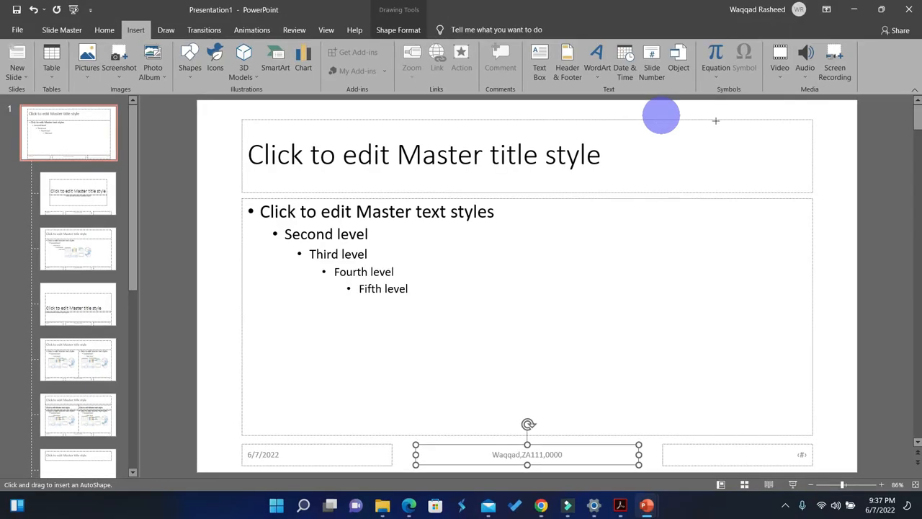
left_click_drag(716, 120, 846, 239)
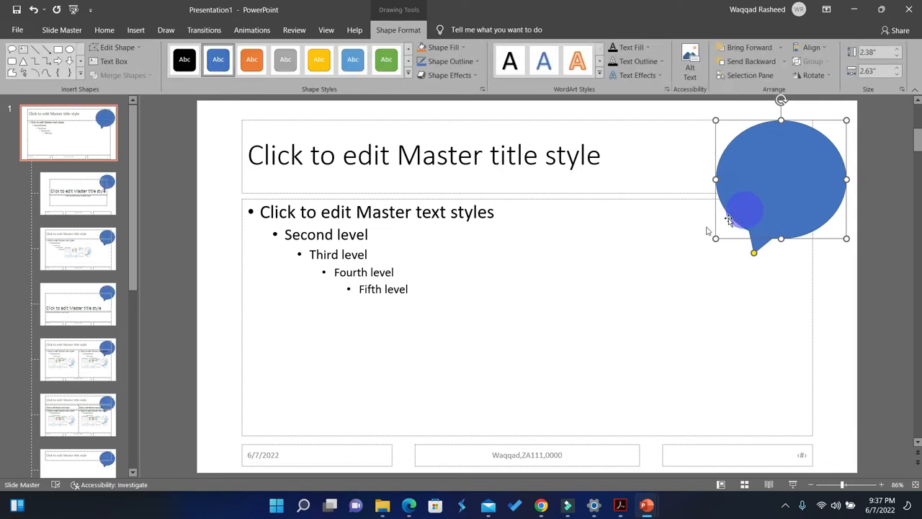
Narrow the master slide's title and text placeholders from their right edges so that both end before the callout.
left_click(604, 141)
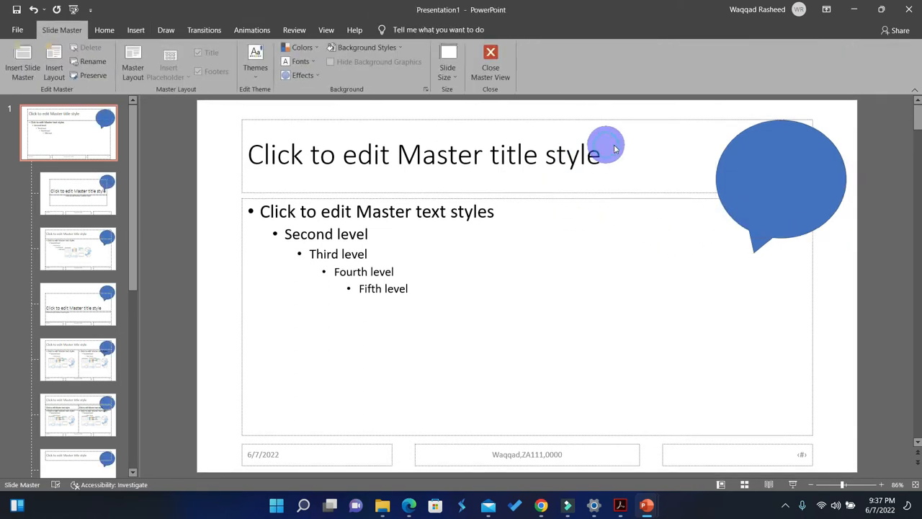
left_click(666, 118)
left_click_drag(814, 155, 705, 163)
left_click(732, 257)
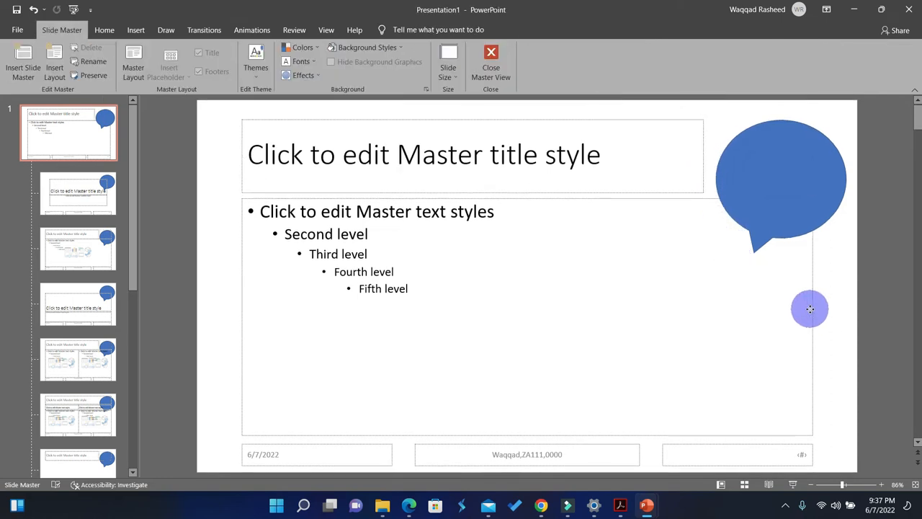
left_click(813, 317)
left_click_drag(794, 320, 704, 310)
Move the callout up against the slide's top edge and enlarge it to about 2.52" high and 3.45" wide.
mouse_move(794, 168)
left_mouse_down()
mouse_move(805, 150)
mouse_move(797, 152)
left_mouse_up()
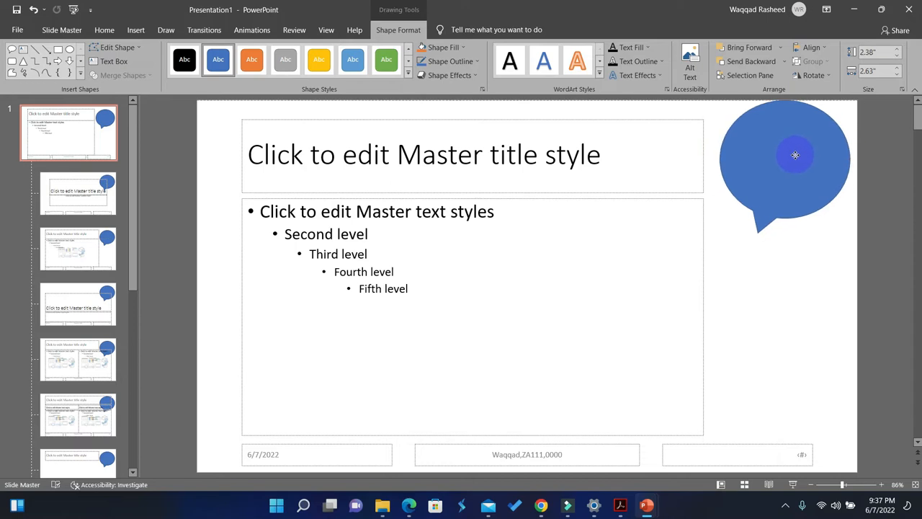
left_click_drag(720, 219, 679, 226)
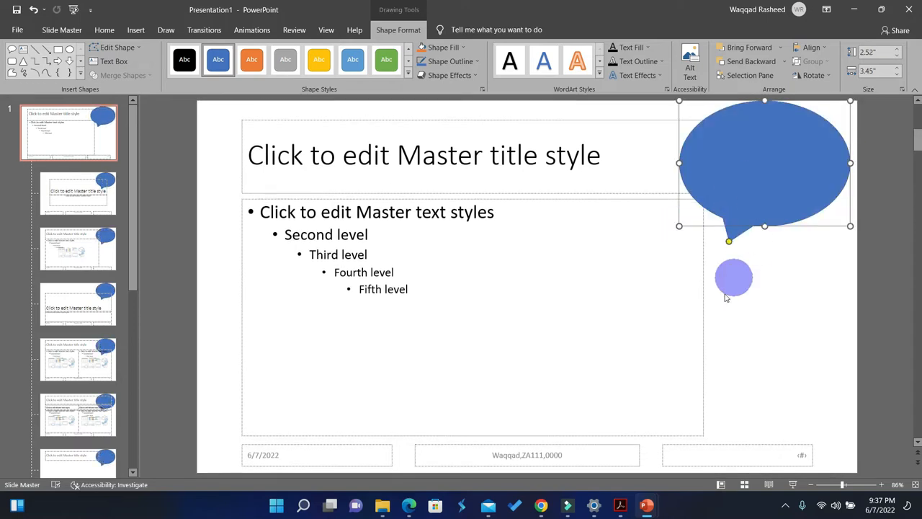
Copy "A celebration day of reading and writing" from question 34 in Acrobat Reader and enter it as the callout's alt text in PowerPoint.
left_click(619, 507)
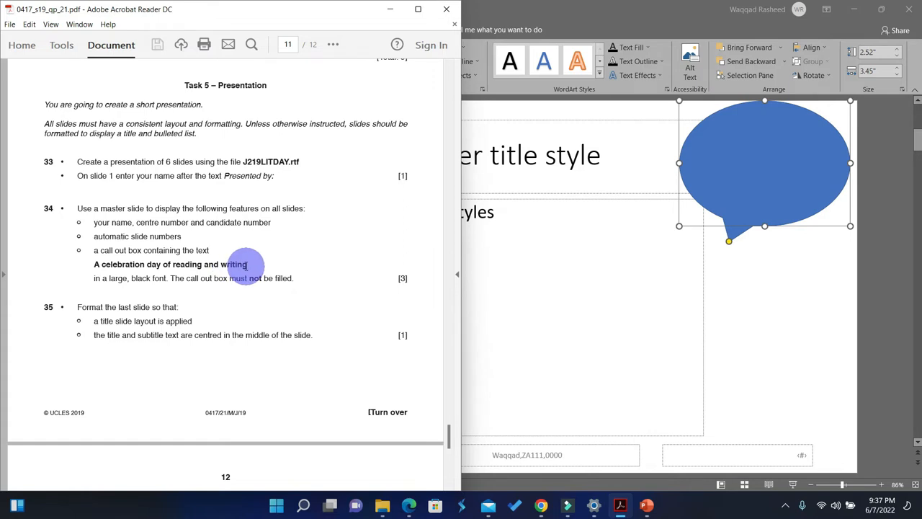
left_click_drag(242, 264, 108, 267)
key("ctrl+c")
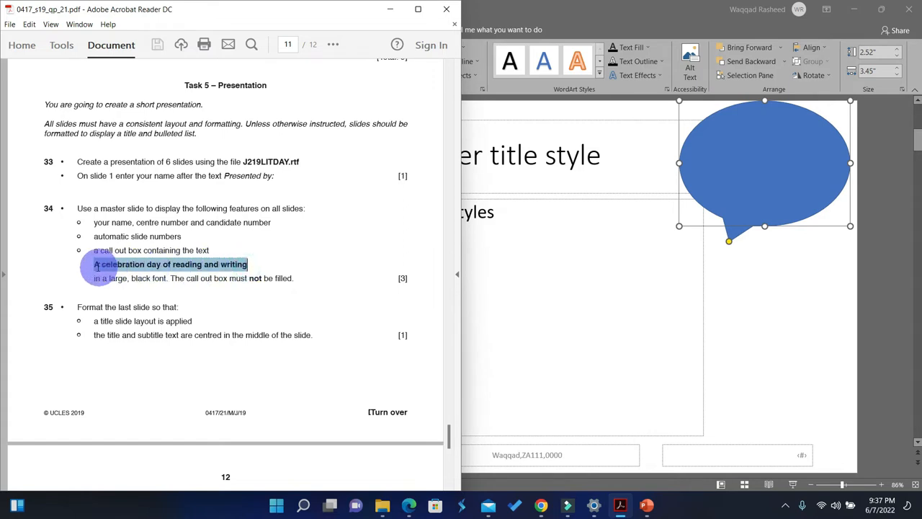
left_click(728, 171)
right_click(733, 160)
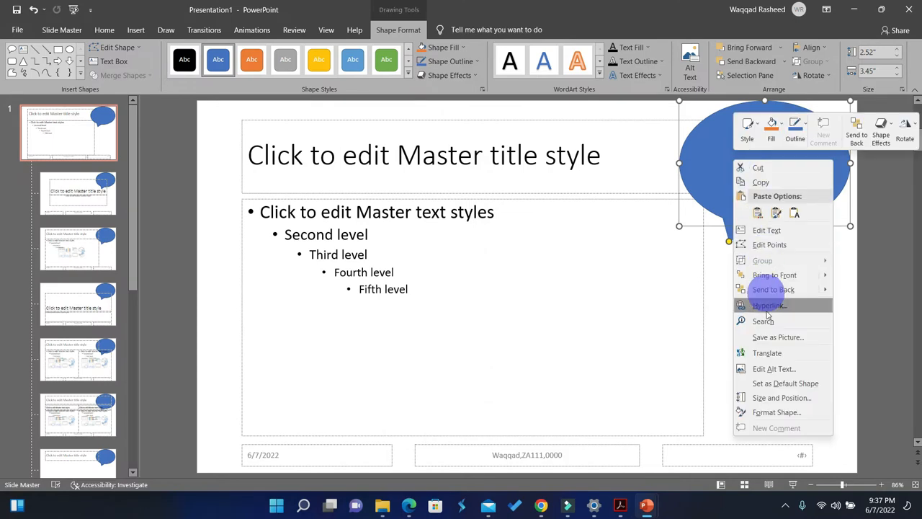
left_click(772, 370)
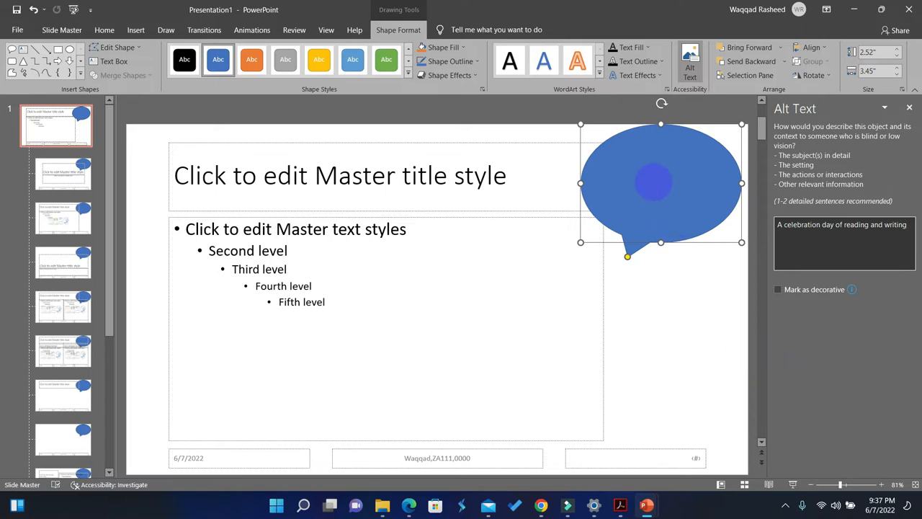
Paste "A celebration day of reading and writing" inside the master slide's callout and close the alt text settings.
left_click(656, 311)
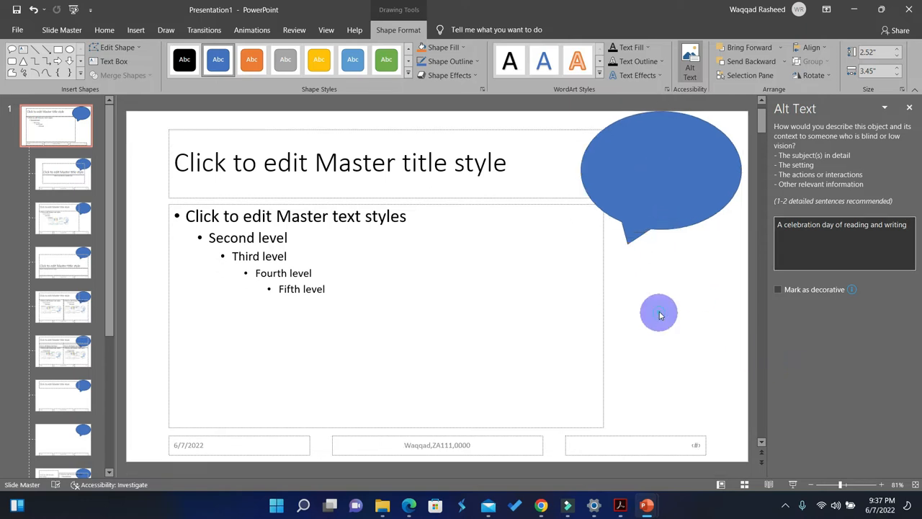
right_click(645, 170)
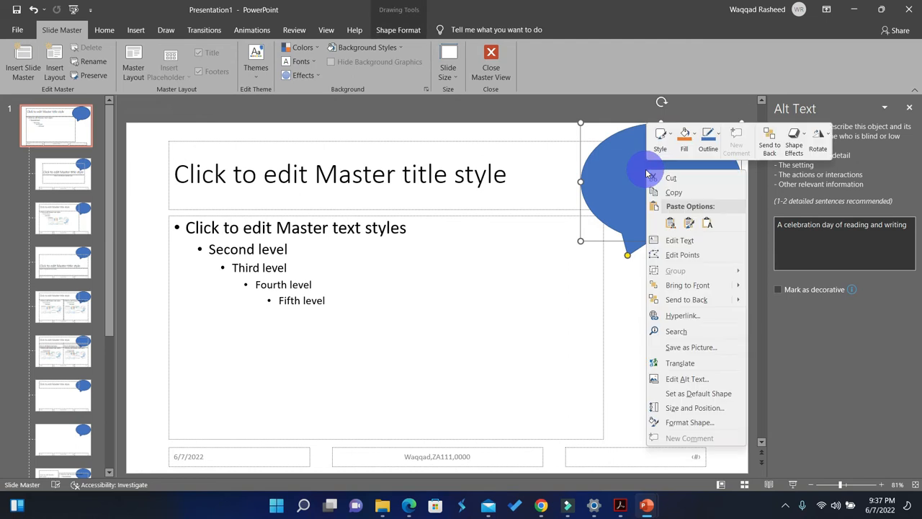
left_click(686, 378)
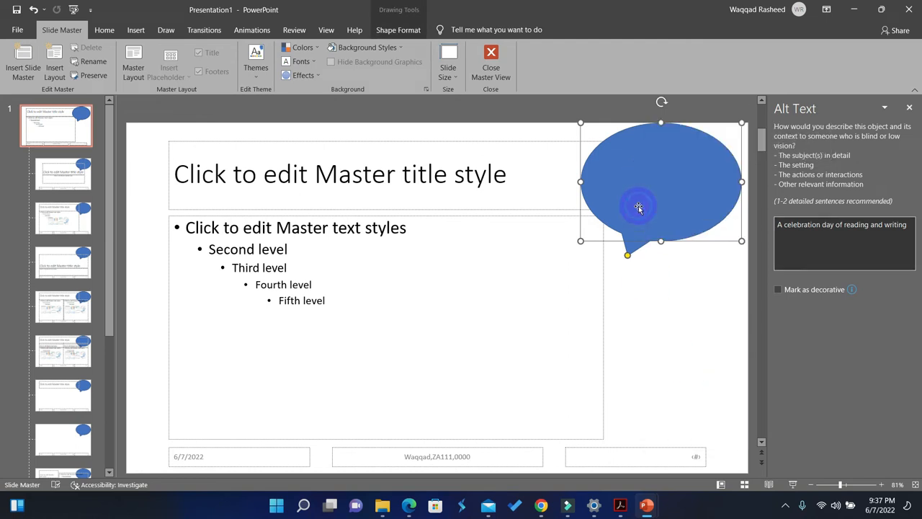
key("ctrl+v")
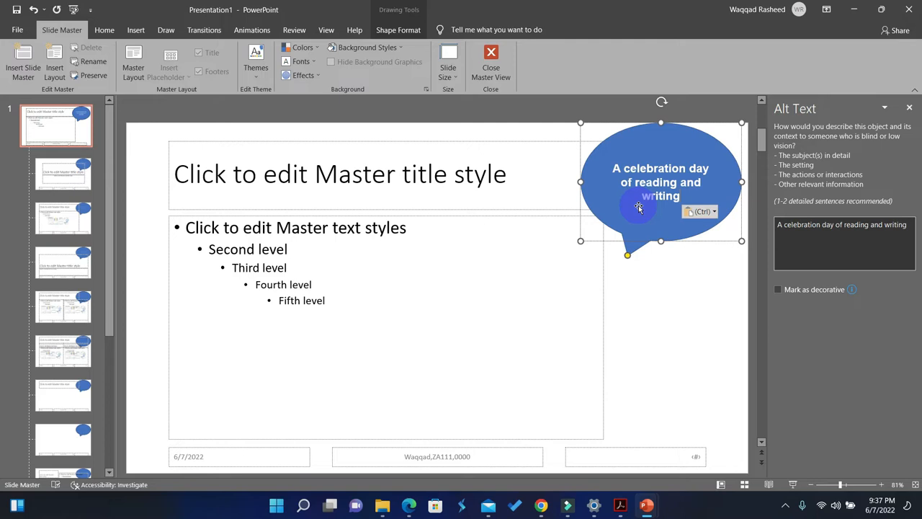
left_click(910, 109)
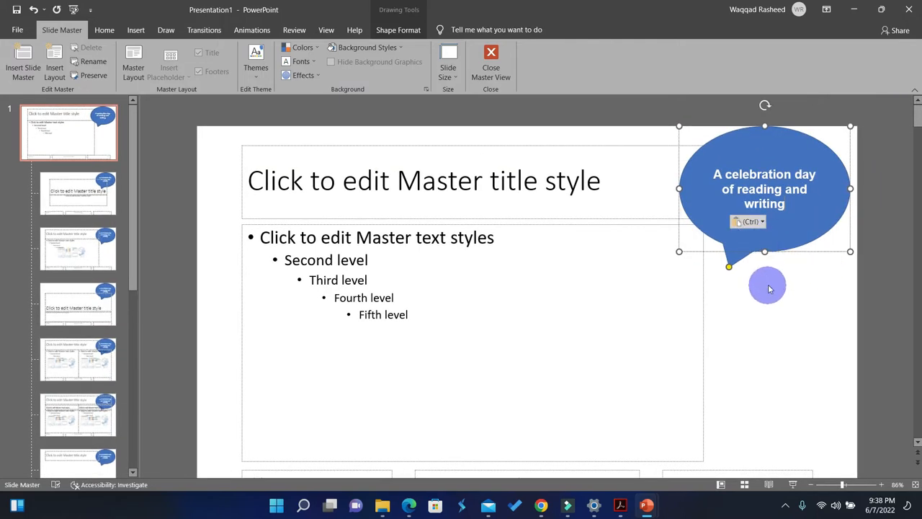
left_click(409, 506)
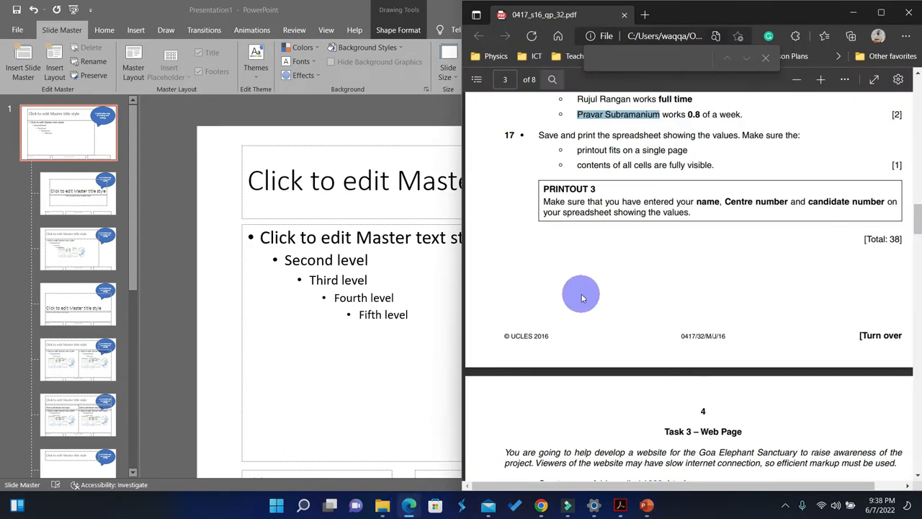